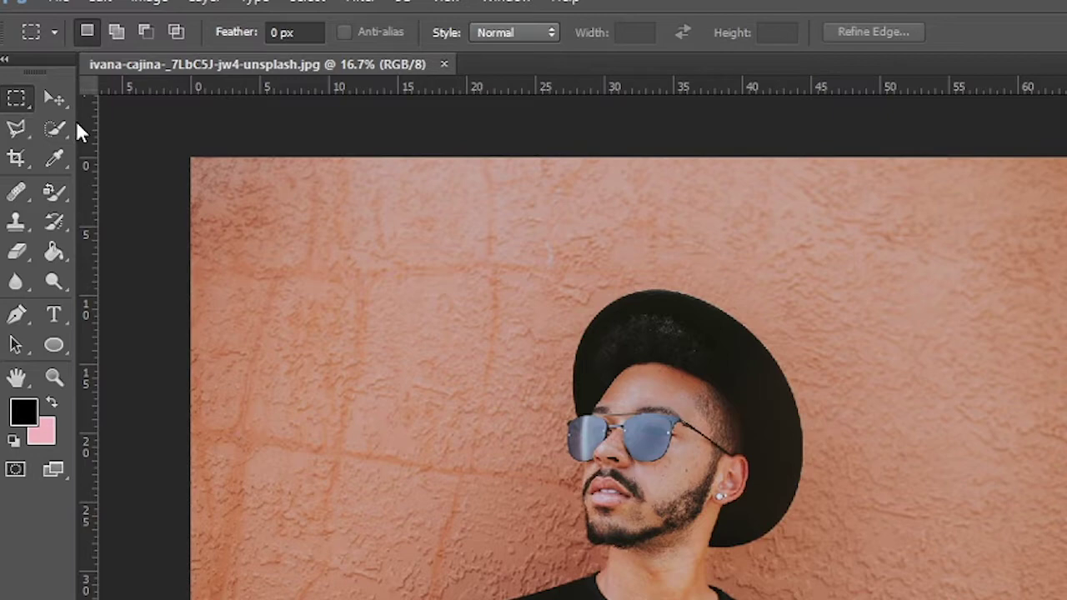
Outline the man's hat, head, shoulders and upper chest with the Polygonal Lasso and copy the selection to a new layer
click(17, 125)
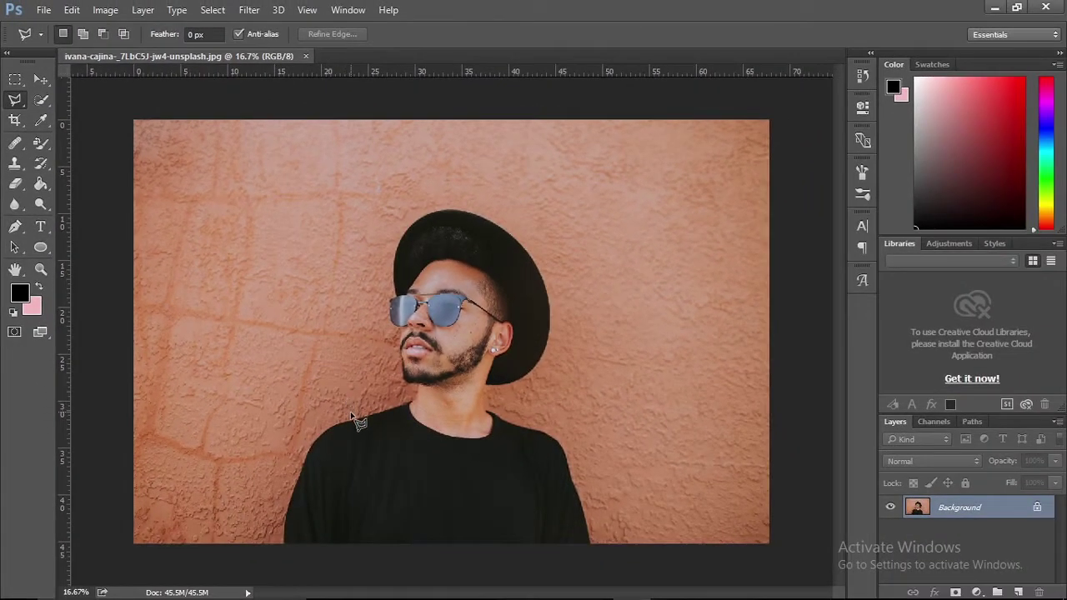
click(351, 413)
click(406, 392)
click(389, 333)
click(382, 287)
click(389, 242)
click(432, 203)
click(503, 217)
click(566, 275)
click(561, 344)
click(529, 387)
click(496, 390)
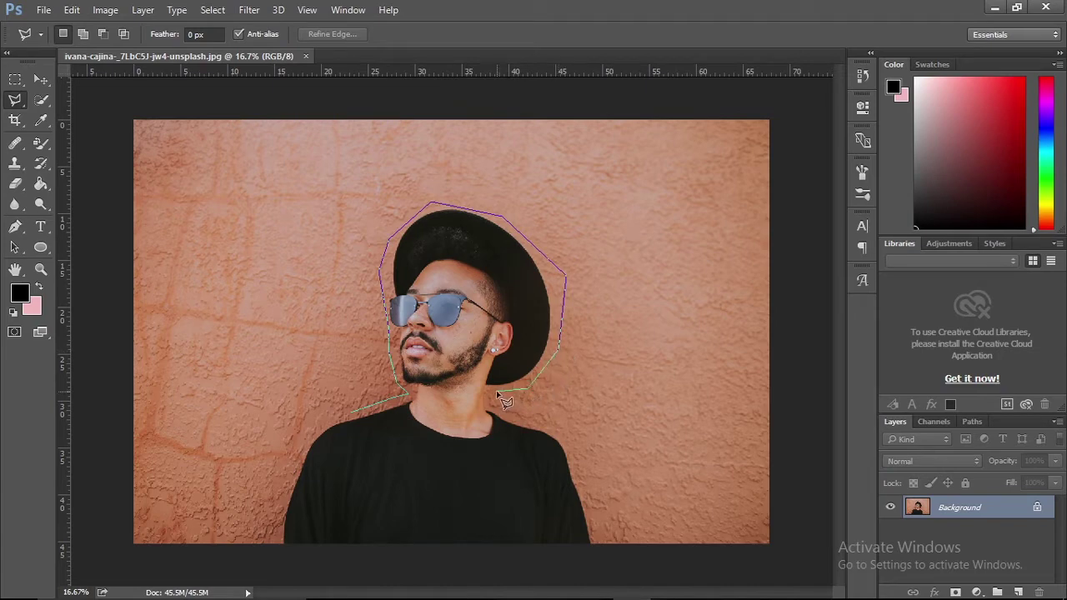
click(491, 401)
click(507, 412)
click(559, 425)
click(580, 450)
click(520, 502)
click(442, 508)
click(345, 492)
click(350, 414)
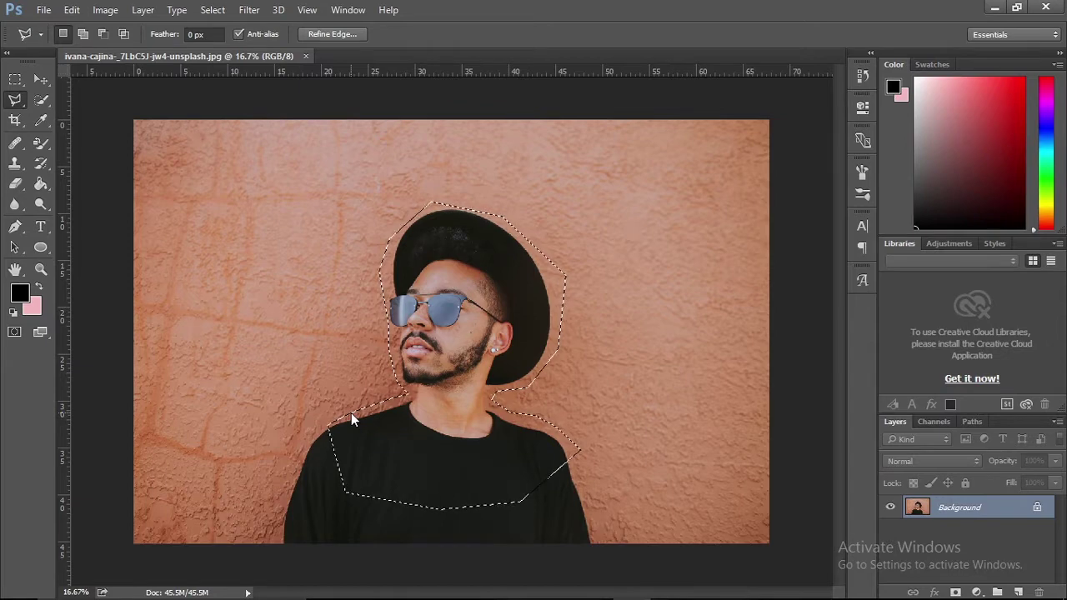
key(ctrl+j)
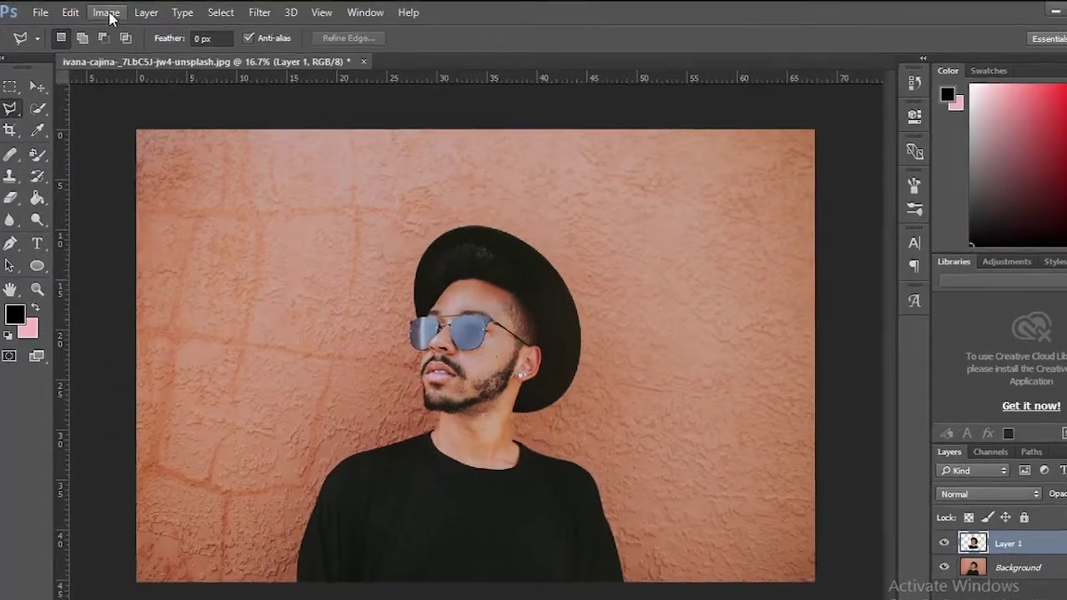
Apply a Threshold adjustment to the cutout layer, lowering the level slightly below 128
click(108, 12)
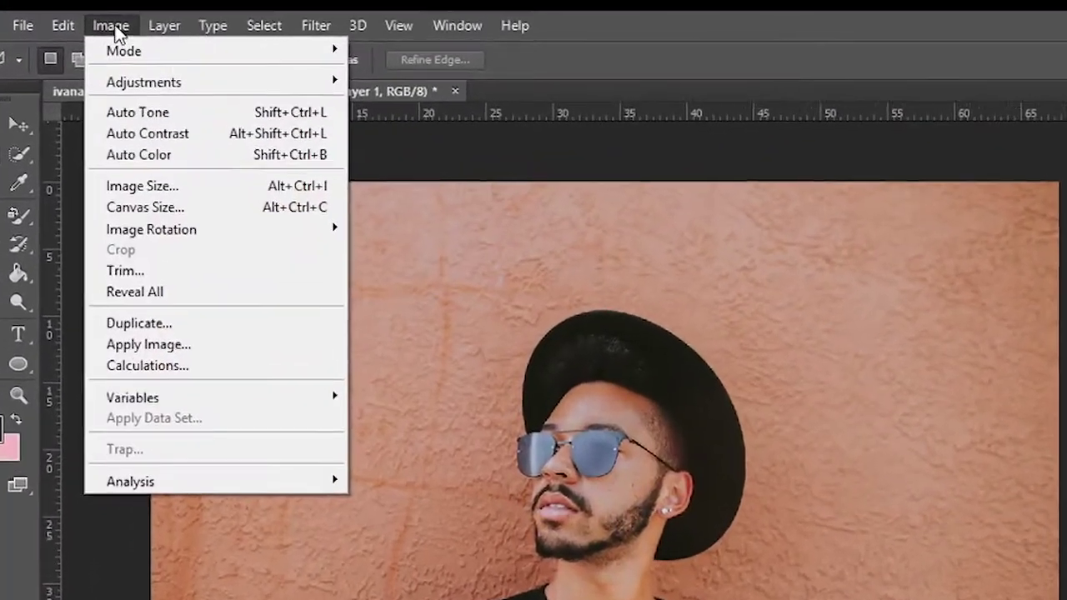
mouse_move(235, 88)
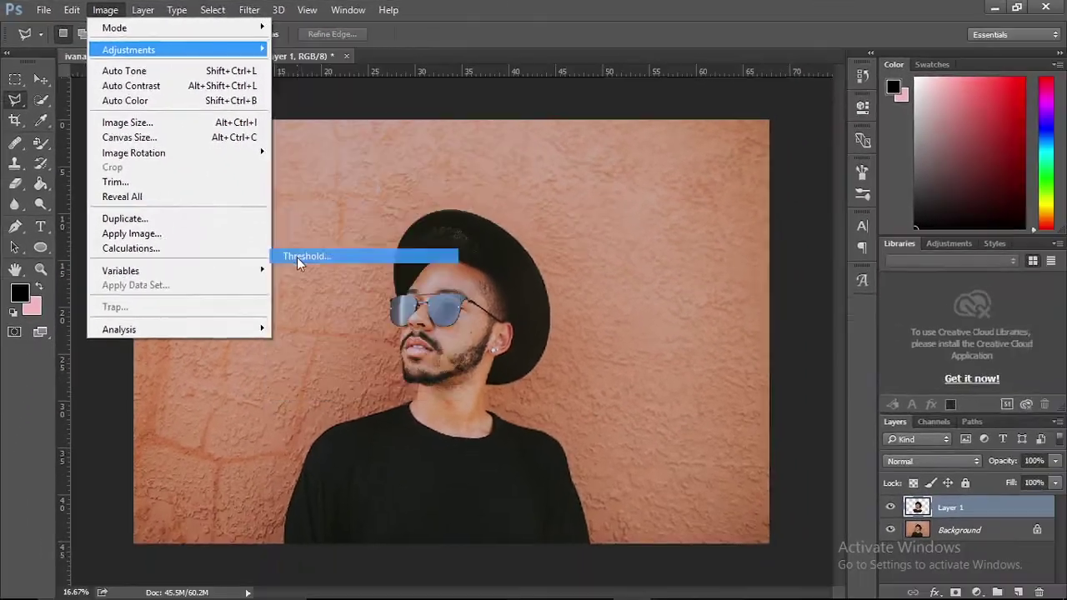
click(400, 383)
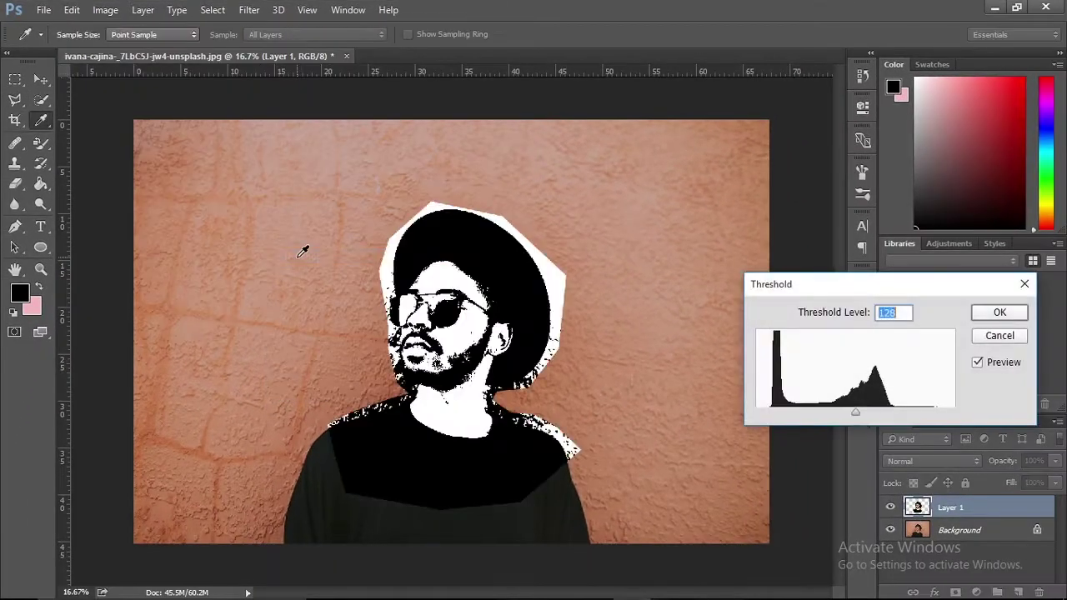
drag(871, 412, 844, 413)
click(978, 315)
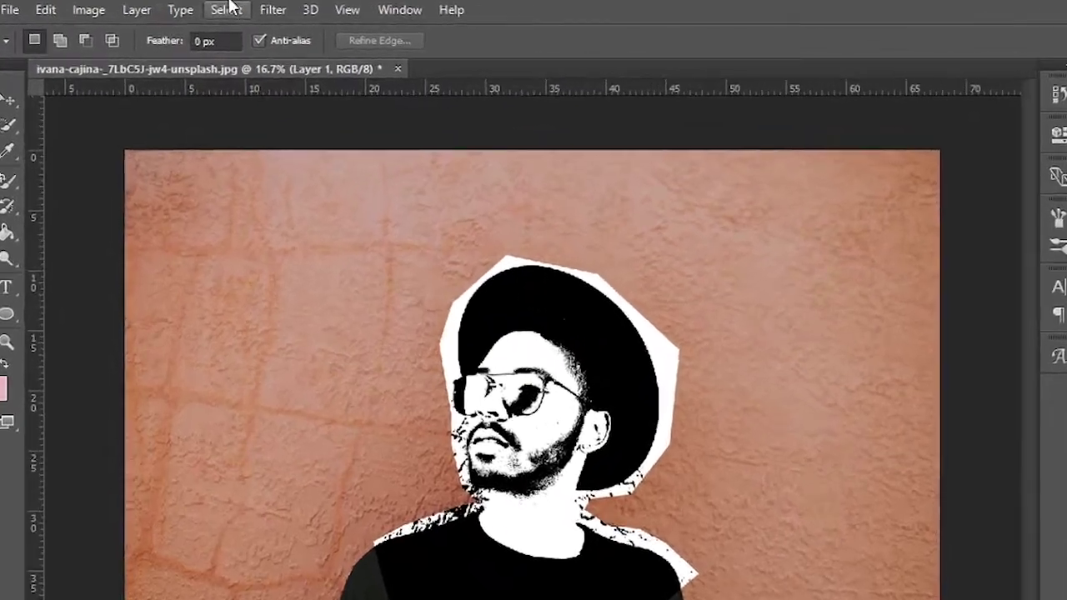
Select the black areas of the cutout with Color Range using sampled colors and a fuzziness slightly above 11
click(212, 9)
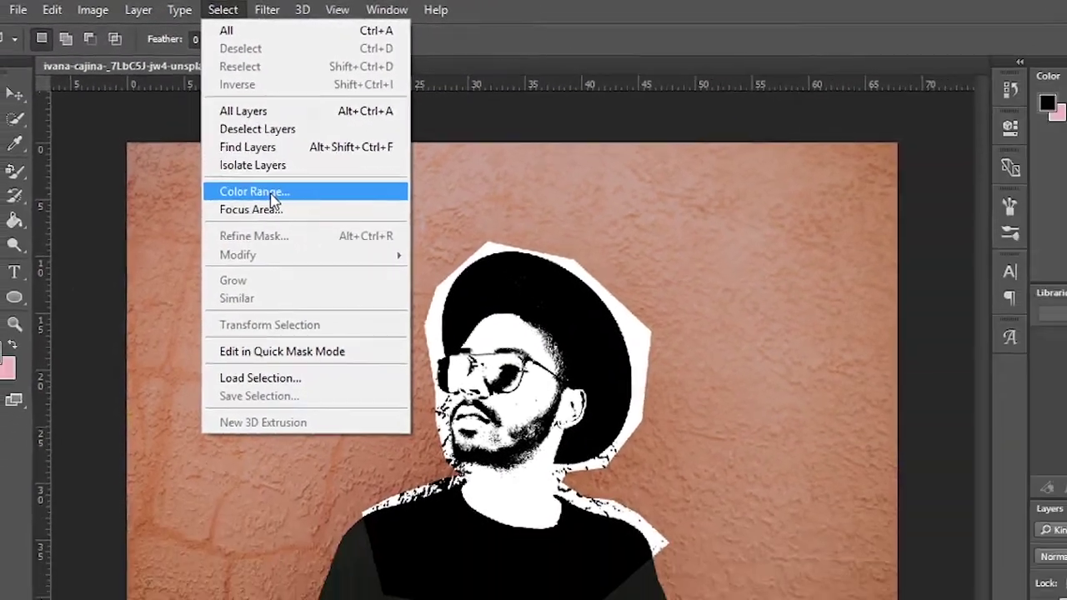
click(287, 230)
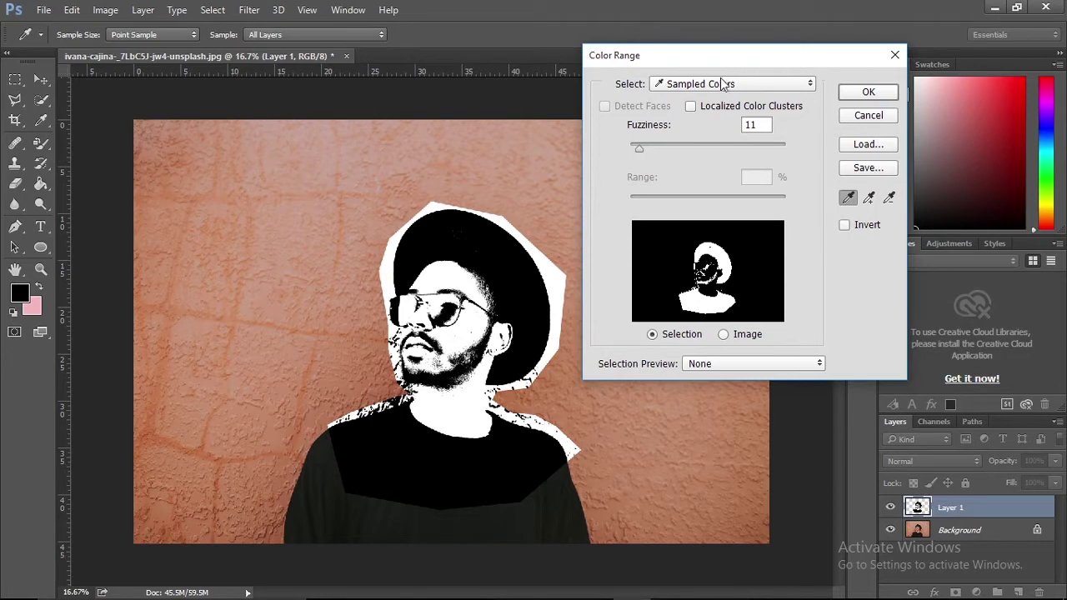
drag(639, 149, 643, 148)
click(869, 92)
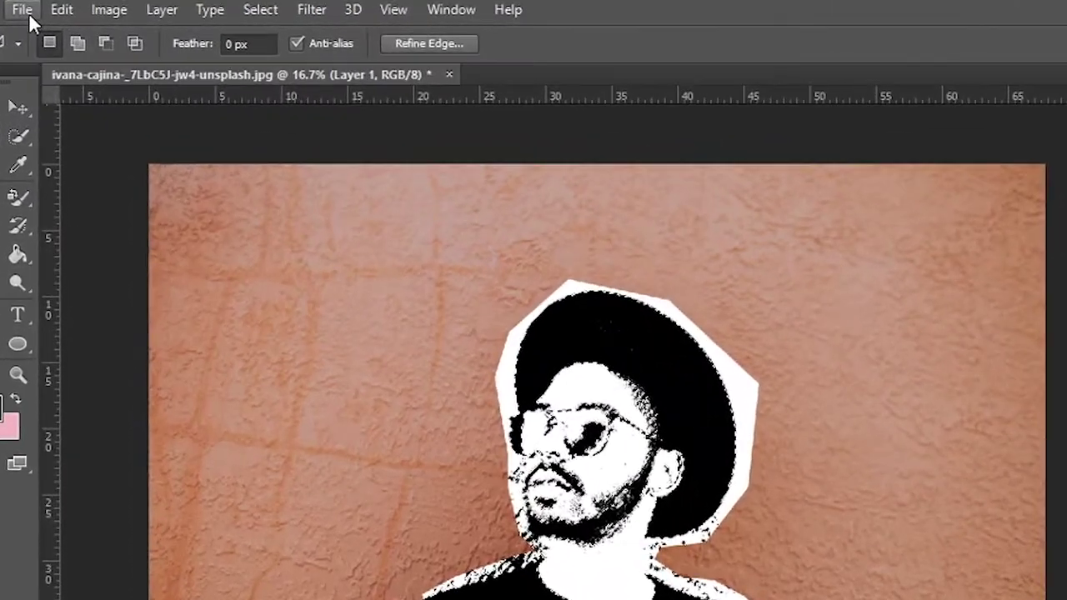
Create a new 1920 x 1080 pixel RGB document at 72 pixels/inch with transparent background contents
click(45, 10)
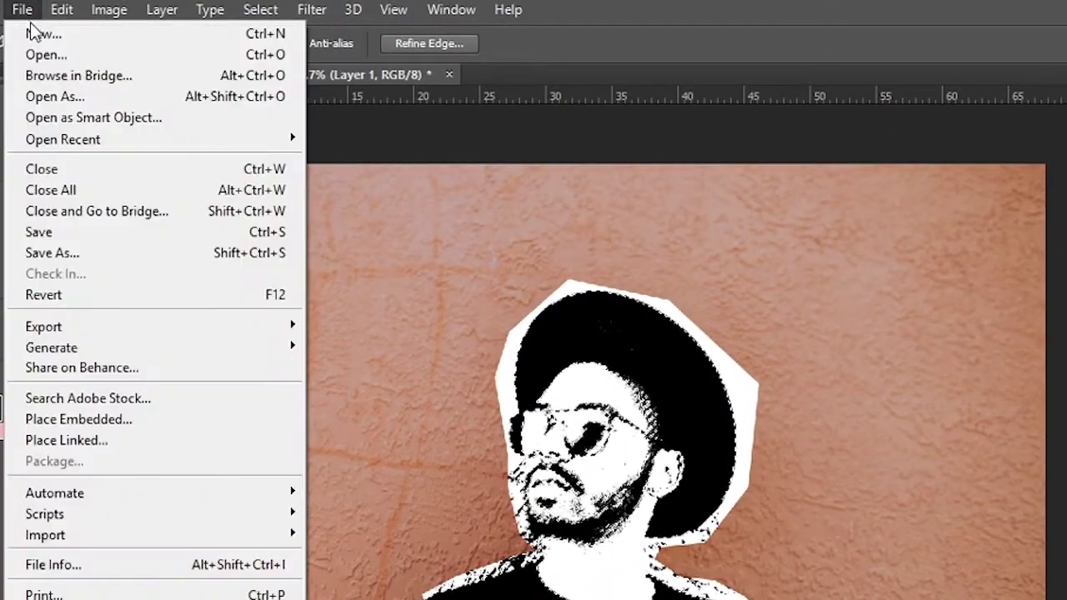
click(38, 33)
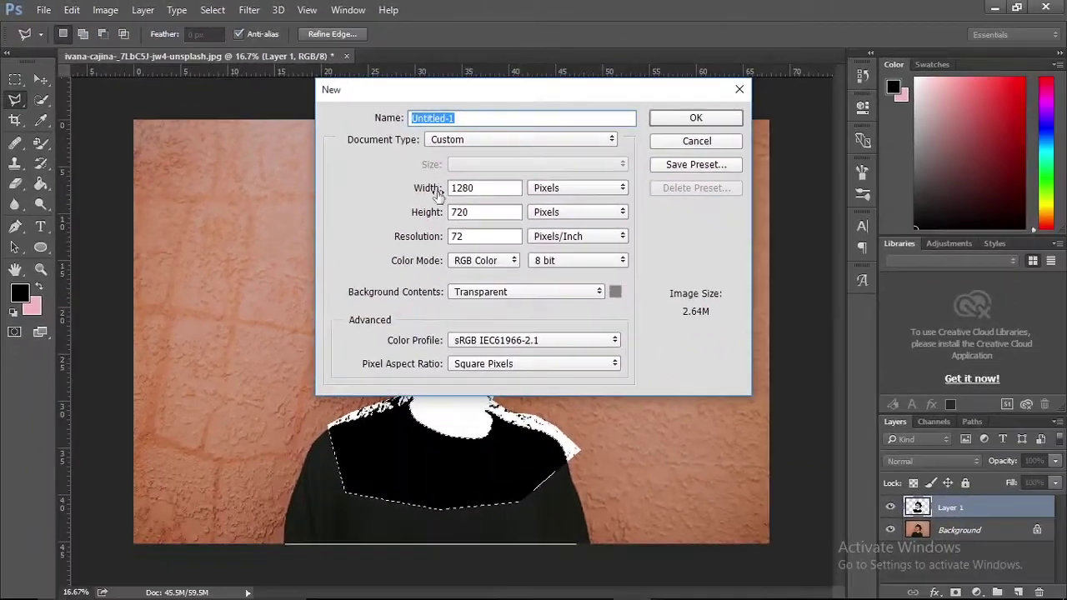
double_click(548, 217)
text(1920)
key(Tab)
text(1080)
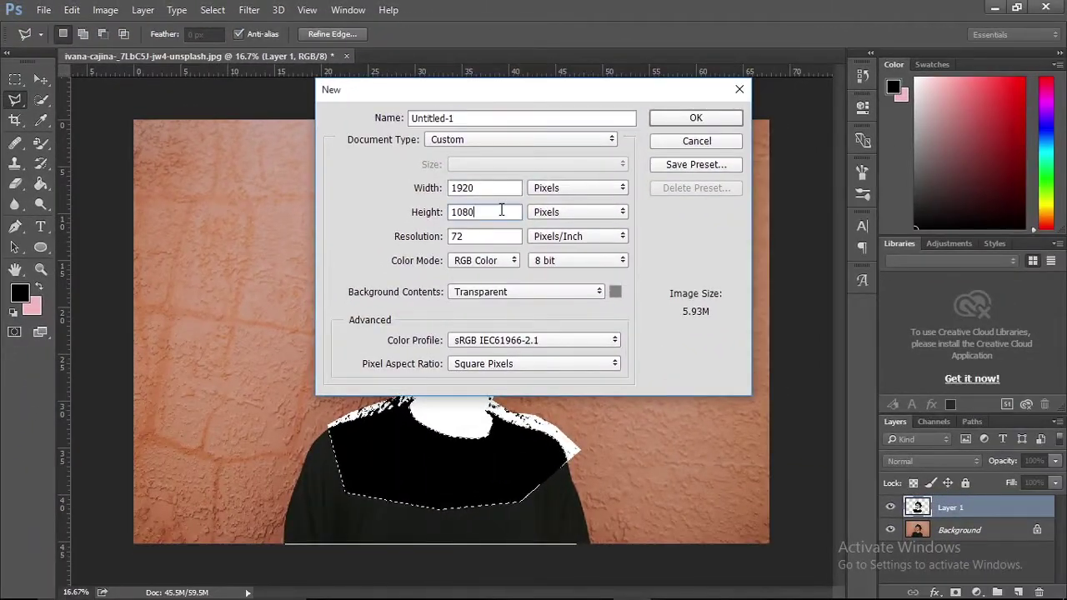
click(675, 119)
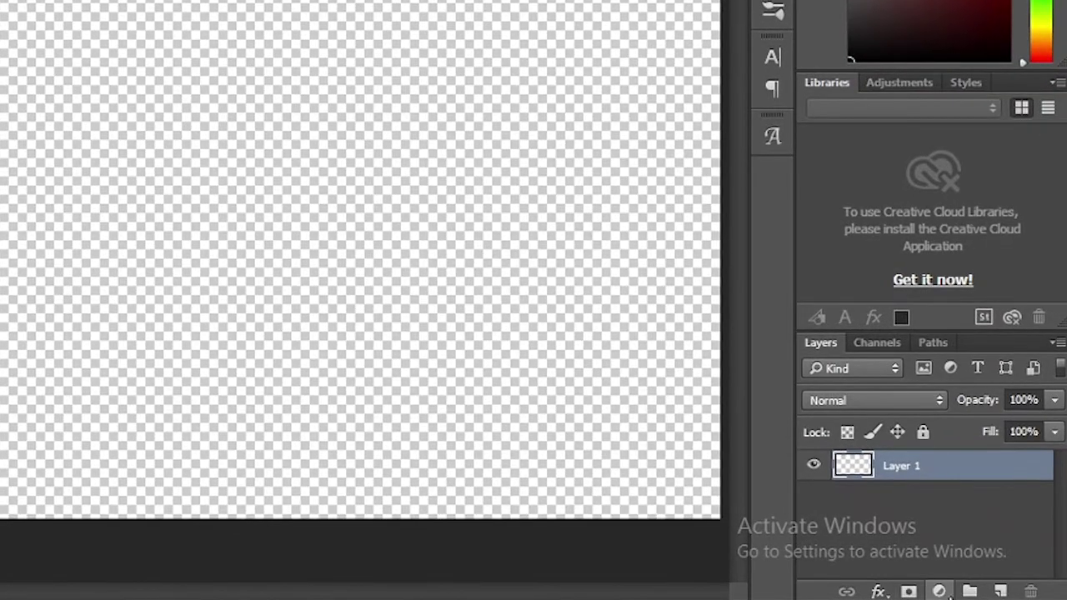
Add a white (ffffff) solid color fill layer to the new document
click(947, 592)
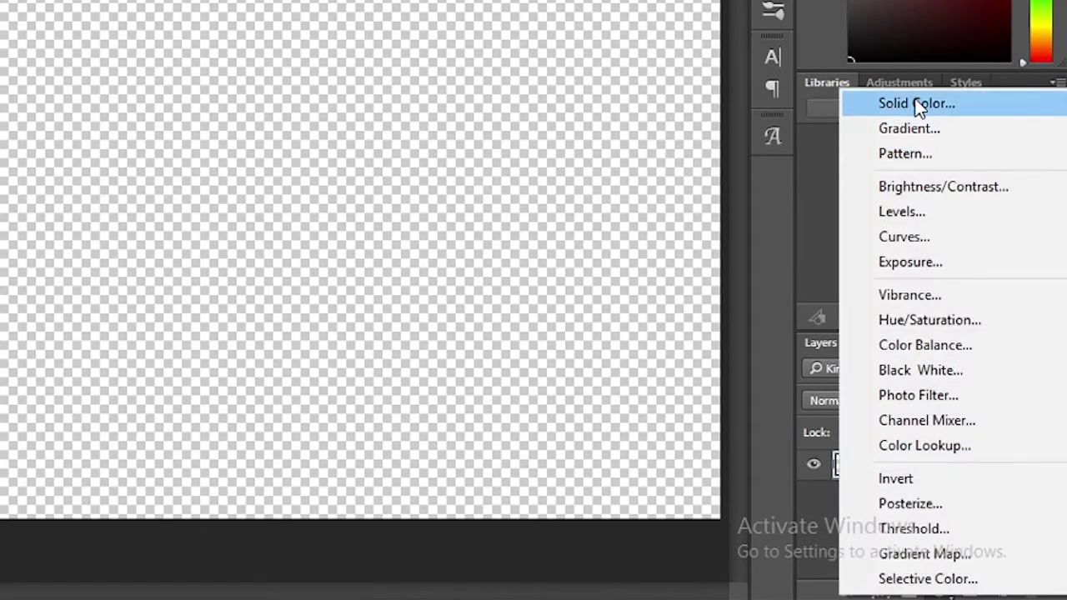
click(871, 109)
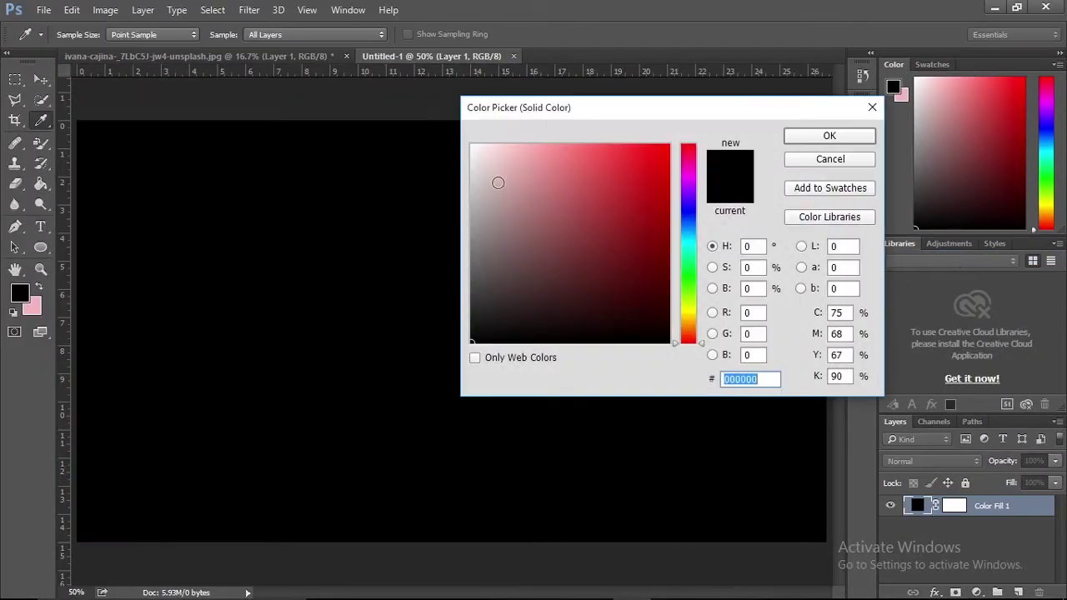
text(ffffff)
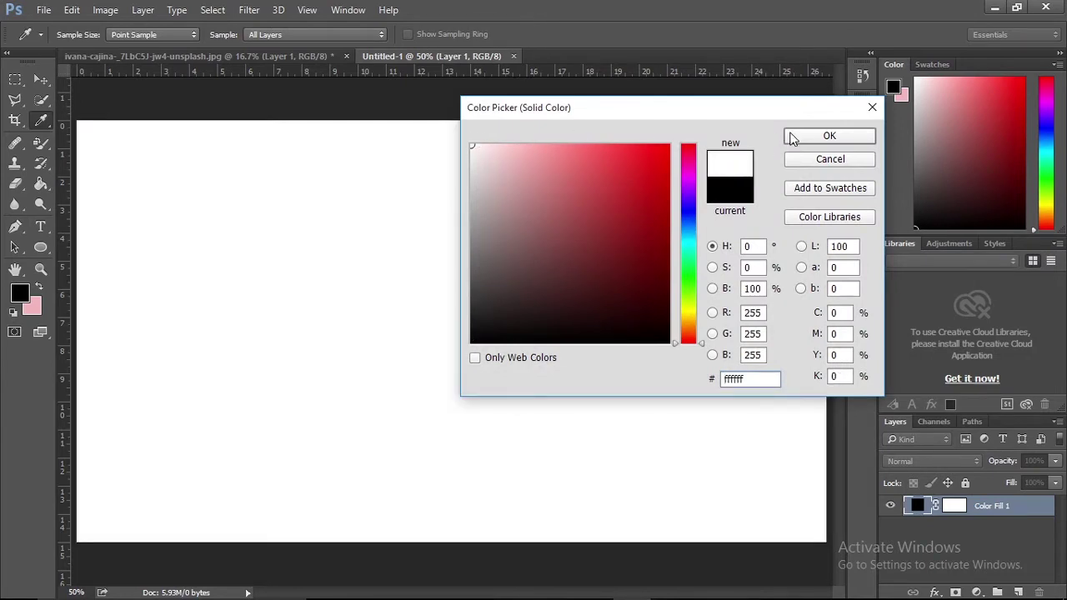
click(792, 138)
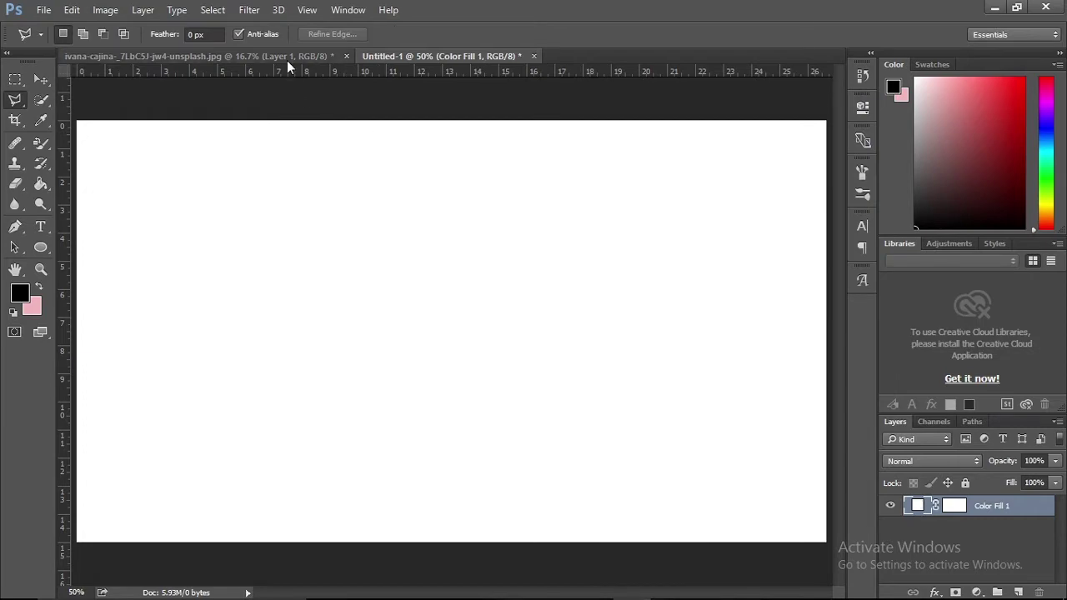
Move the selected black areas from the photo into the new document with the Move tool
click(288, 60)
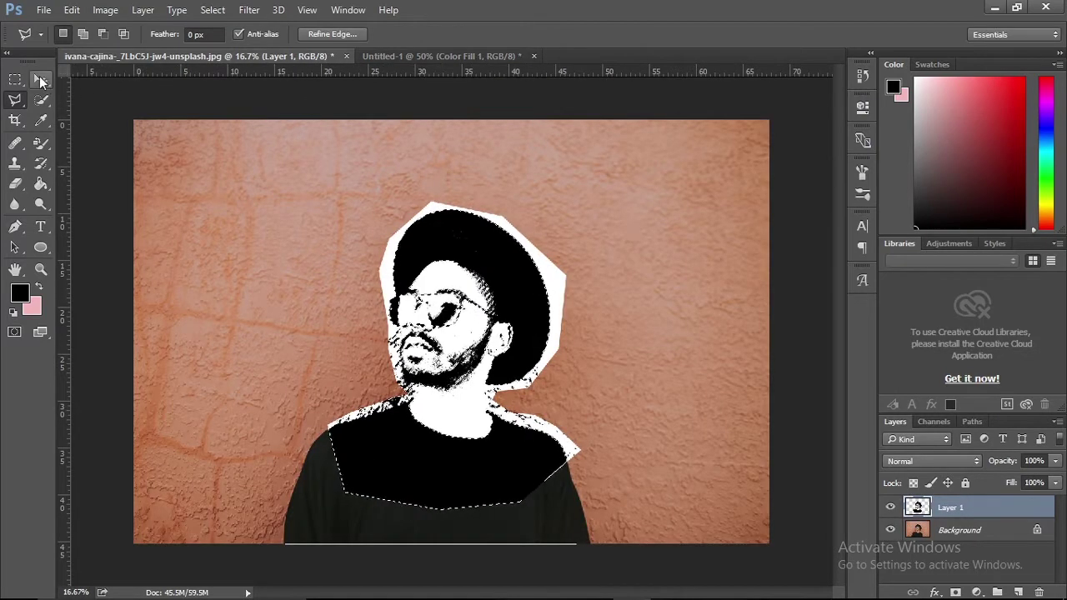
click(40, 79)
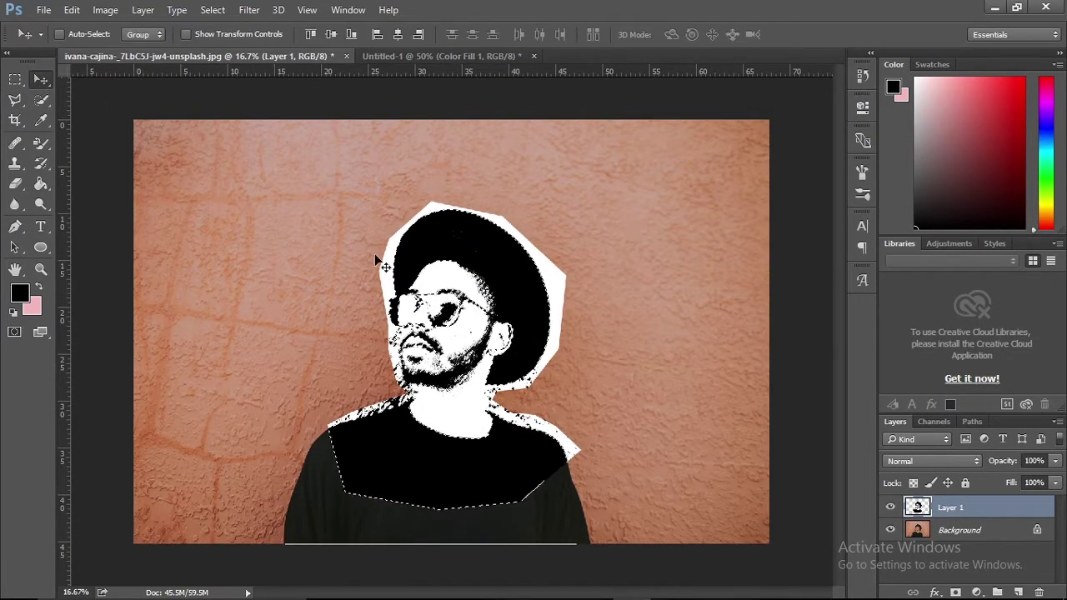
drag(472, 248, 442, 255)
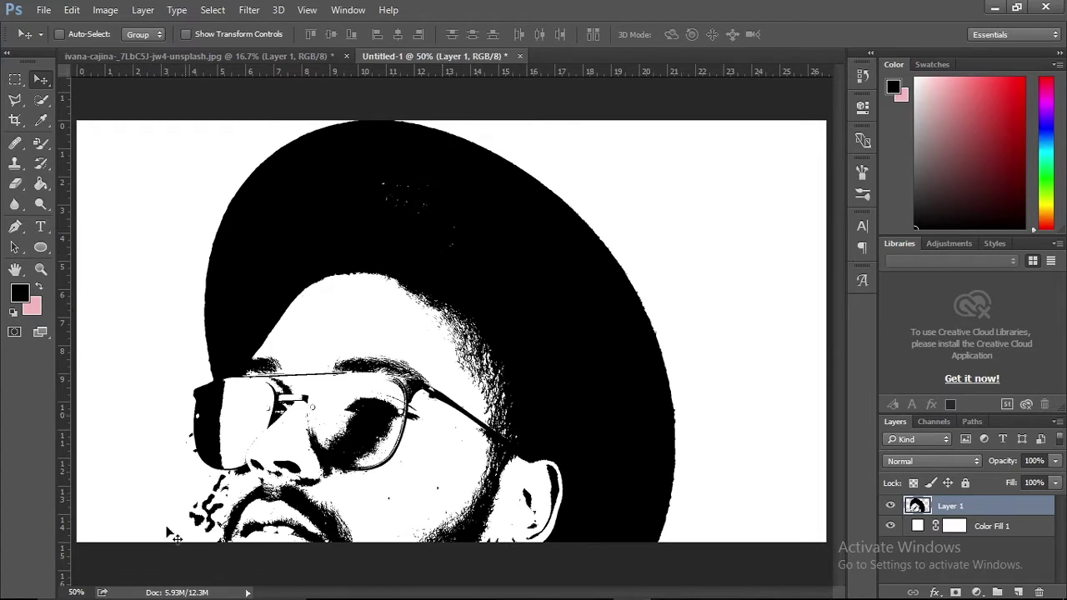
Scale the portrait down with Free Transform and position it in the upper middle of the white canvas
click(75, 592)
text(30)
key(Return)
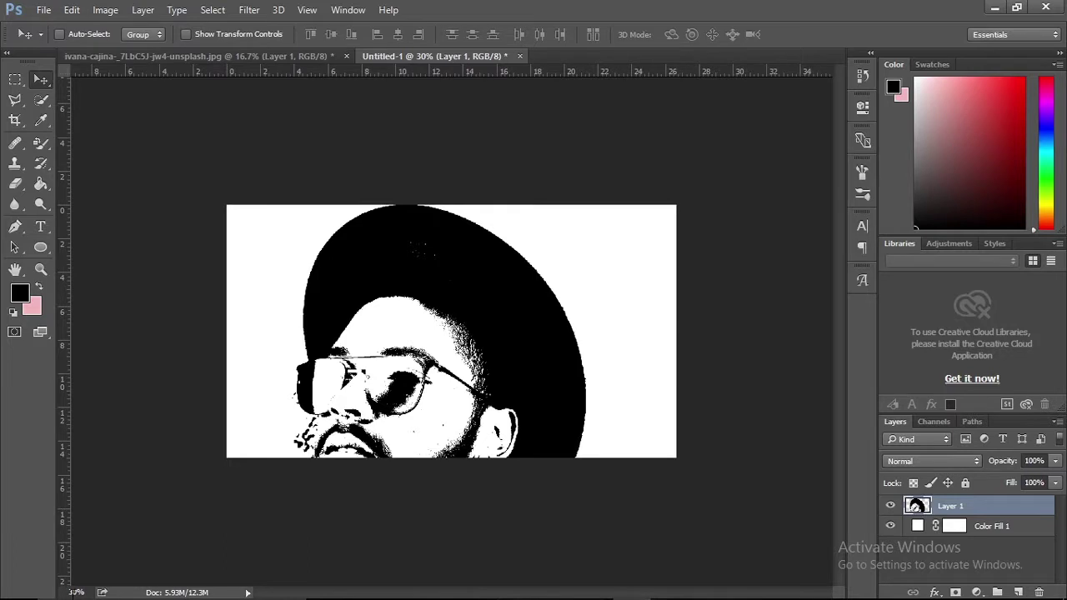
key(ctrl+t)
click(75, 592)
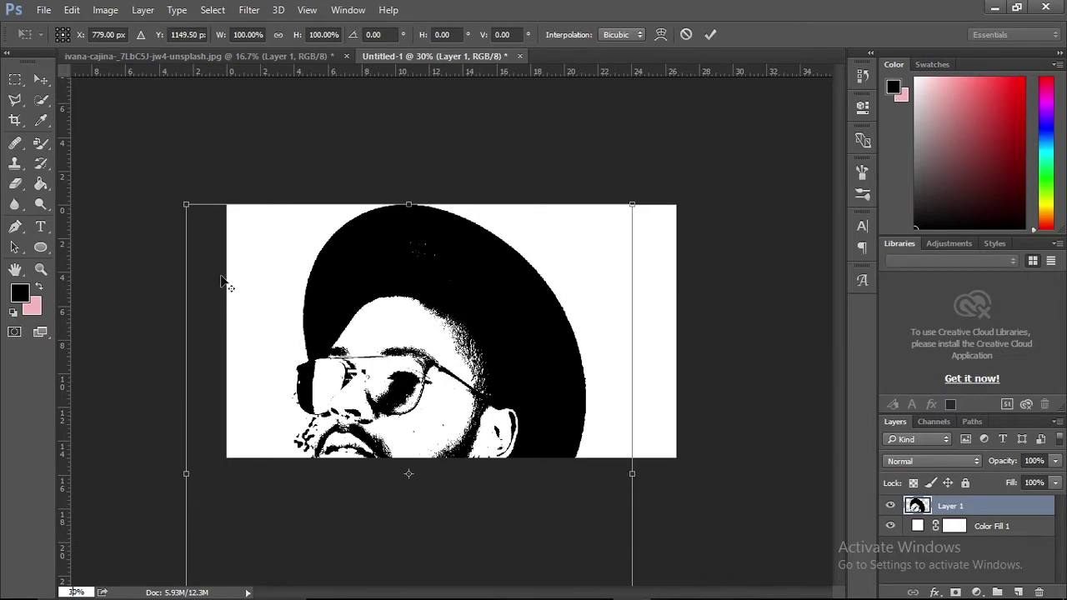
drag(186, 206, 317, 365)
drag(407, 417, 443, 292)
key(Return)
Erase the stray specks under the hat brim and above the adjoining shoulder with a 60 px eraser
key(z)
key(ctrl+1)
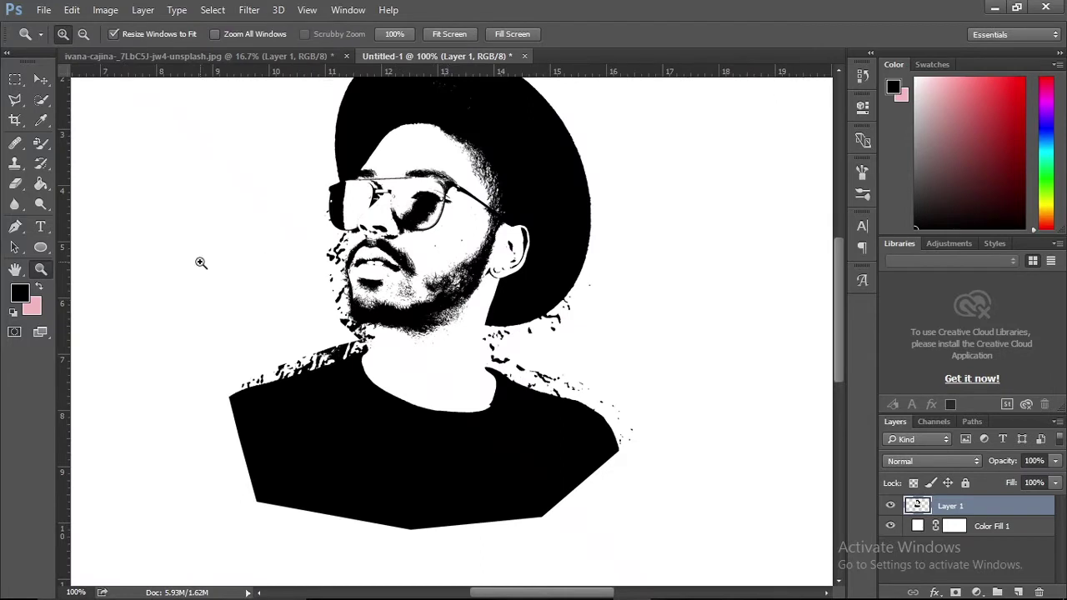
click(15, 183)
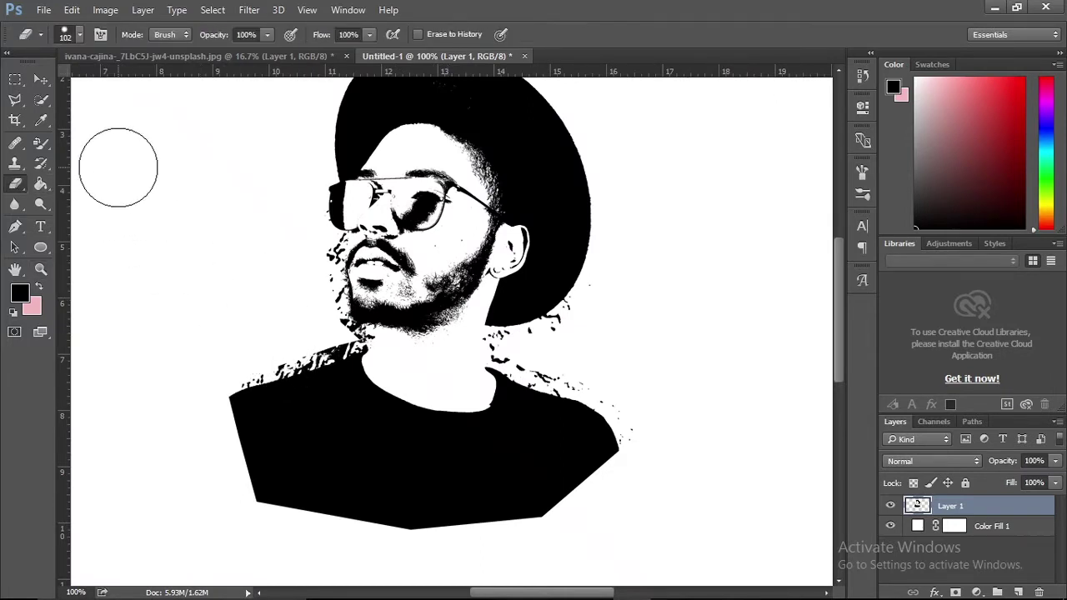
click(80, 35)
text(60)
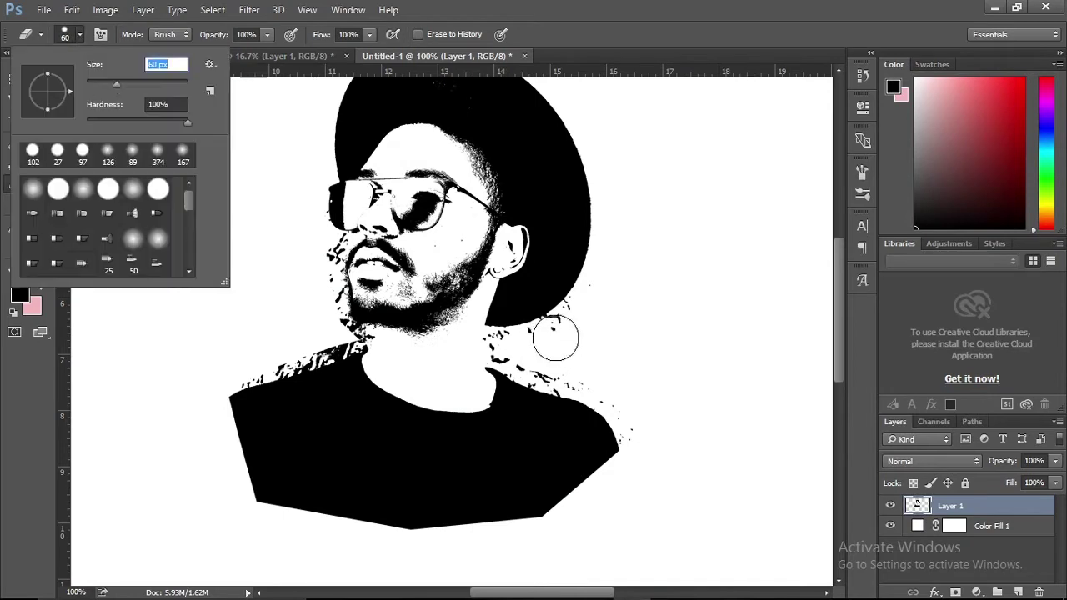
key(Return)
mouse_move(534, 364)
mouse_down()
mouse_move(623, 401)
mouse_move(639, 432)
mouse_move(616, 396)
mouse_move(509, 349)
mouse_move(550, 333)
mouse_up()
key(ctrl+z)
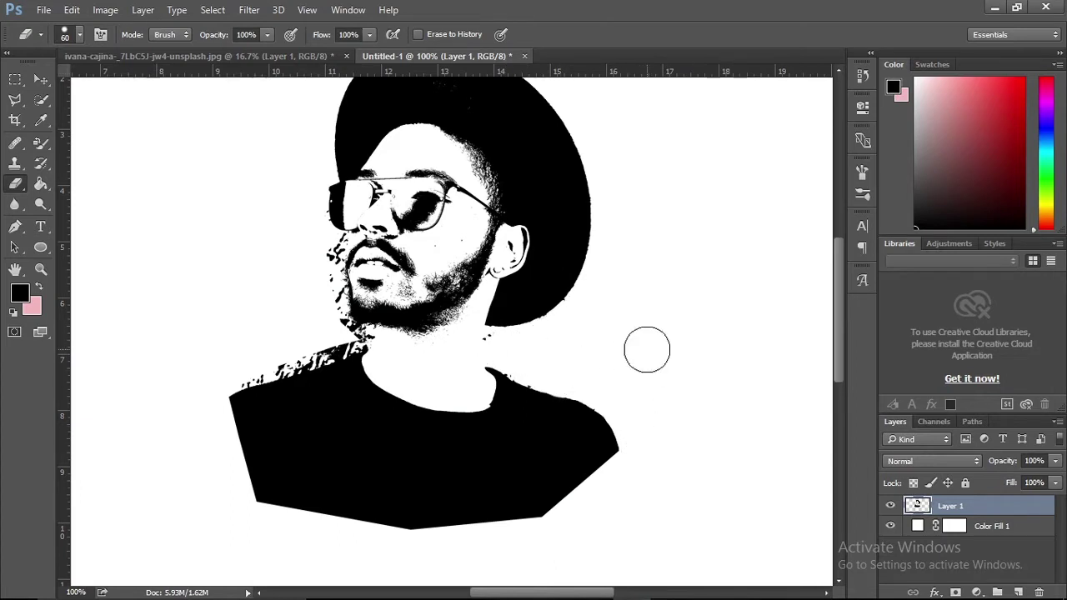
Erase the stray specks in front of the face and along the shoulder below it, reducing the eraser to 27 px
drag(840, 329, 840, 300)
mouse_move(319, 355)
mouse_down()
mouse_move(324, 394)
mouse_move(321, 347)
mouse_move(299, 402)
mouse_move(308, 438)
mouse_move(342, 442)
mouse_up()
click(79, 35)
drag(116, 81, 100, 81)
key(Return)
mouse_move(281, 462)
mouse_down()
mouse_move(252, 469)
mouse_move(352, 429)
mouse_up()
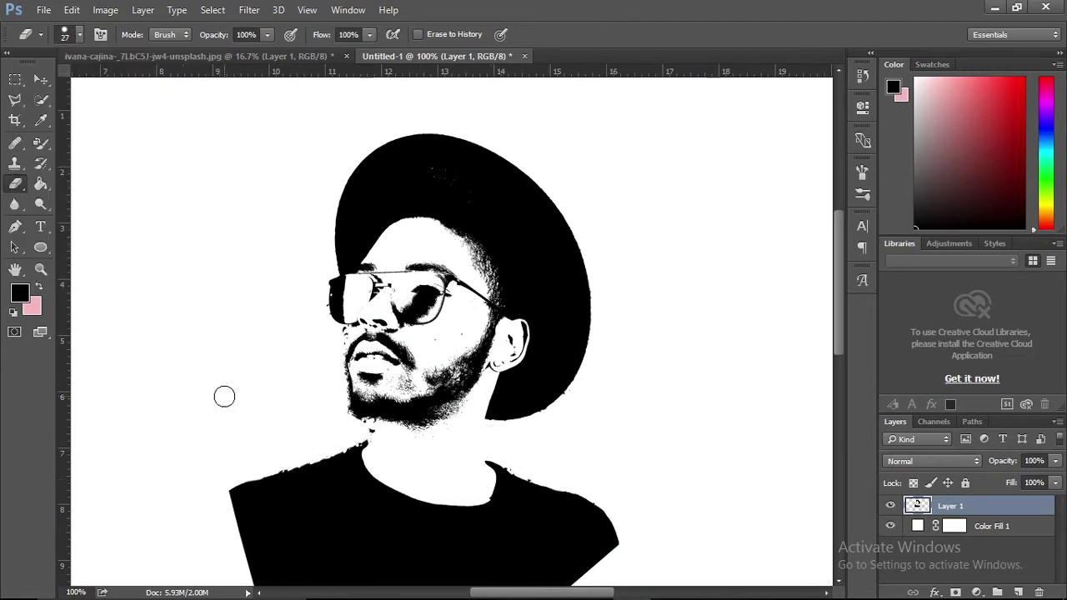
Examine the cleaned portrait up close and on the whole canvas at 50%
key(v)
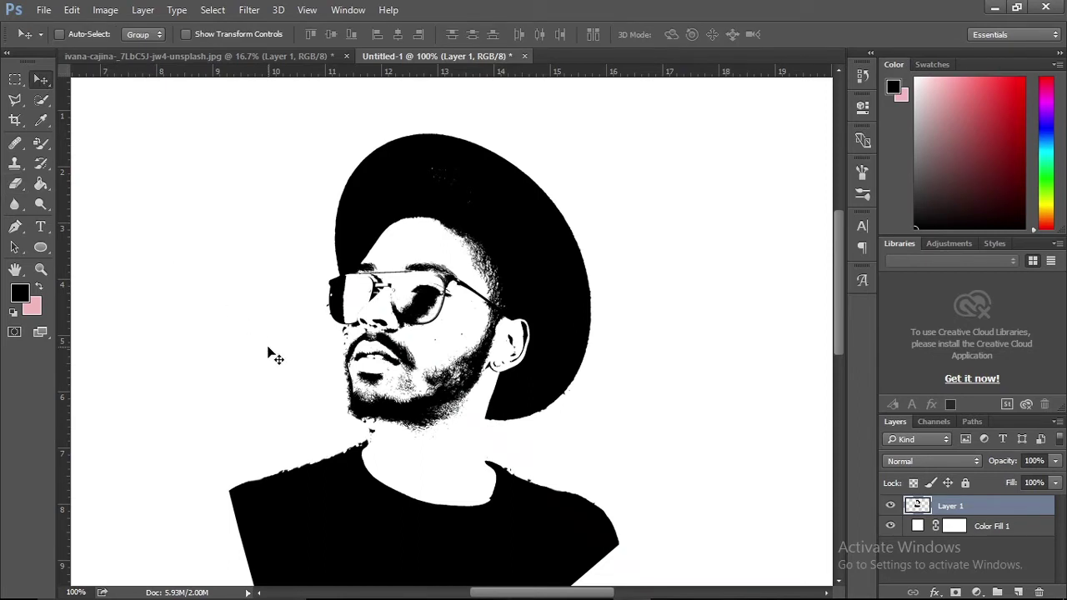
click(45, 272)
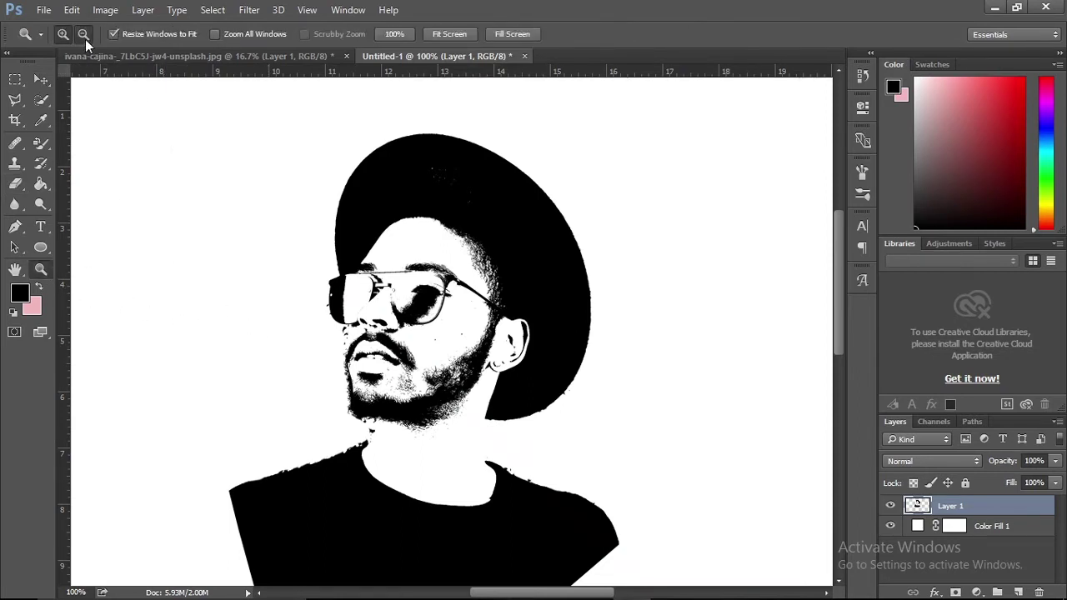
click(250, 262)
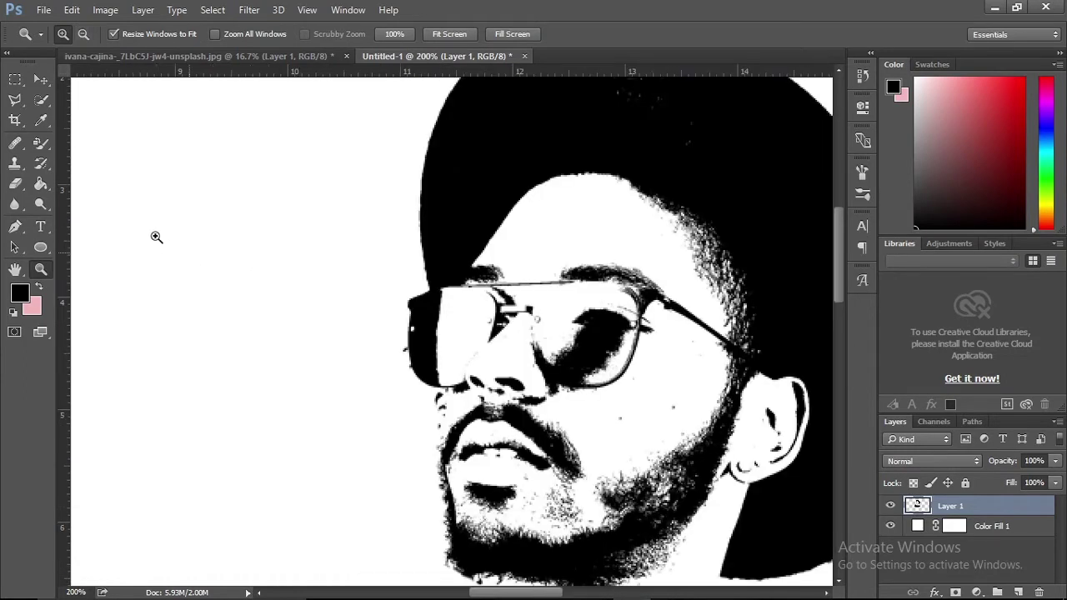
click(83, 34)
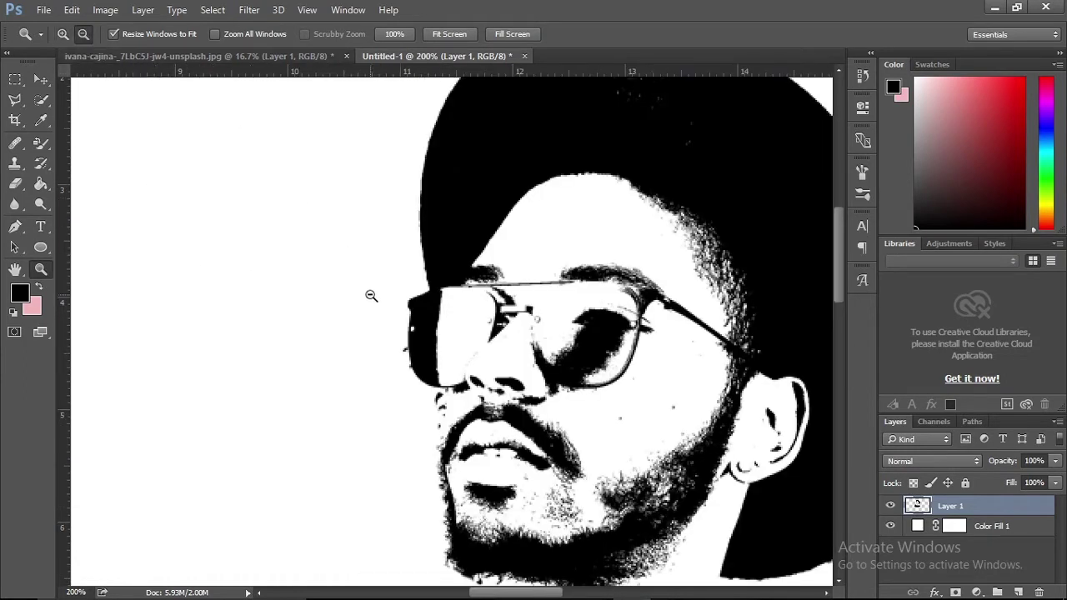
click(501, 337)
click(501, 338)
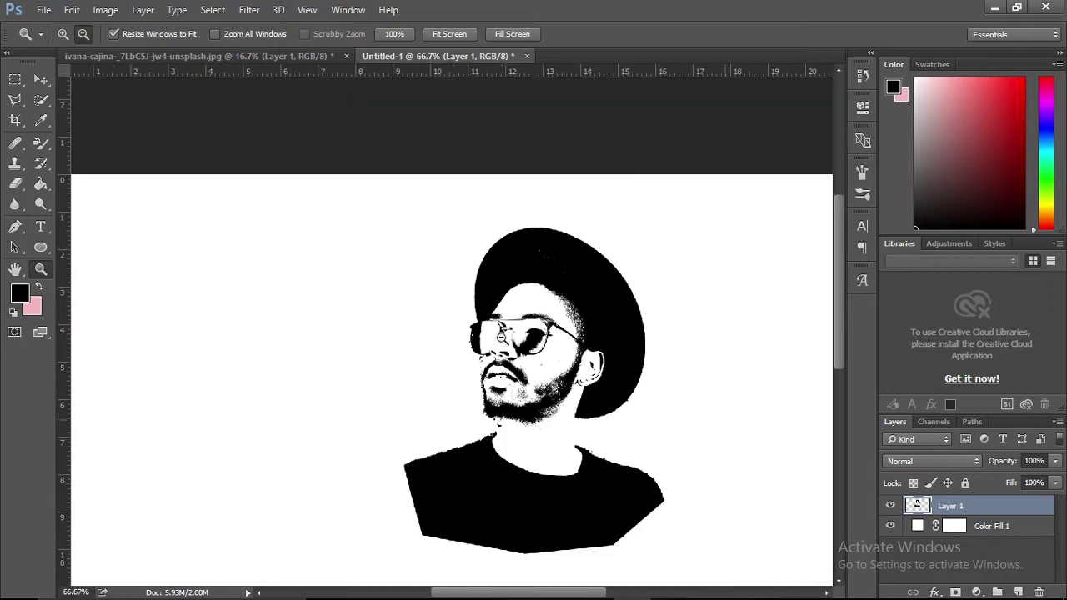
click(501, 337)
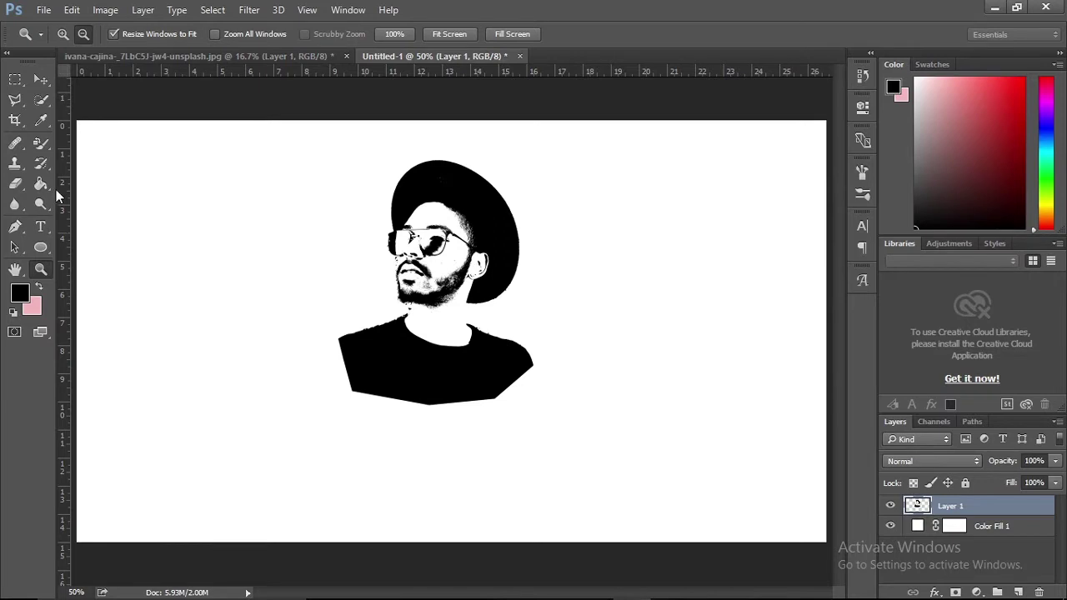
Add a Gradient Overlay layer style to the portrait layer
click(44, 247)
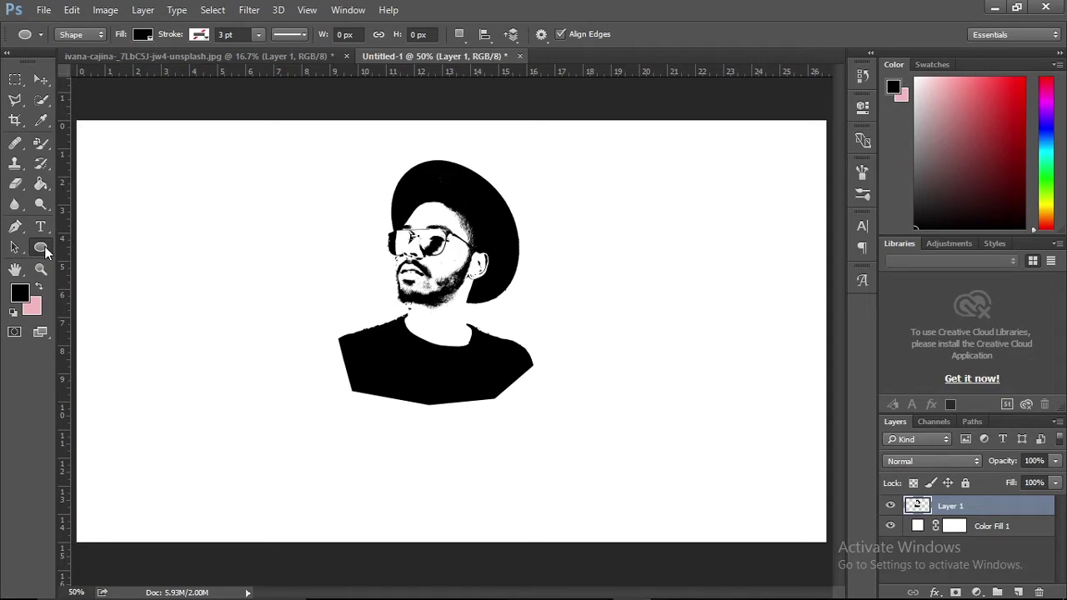
key(v)
right_click(942, 508)
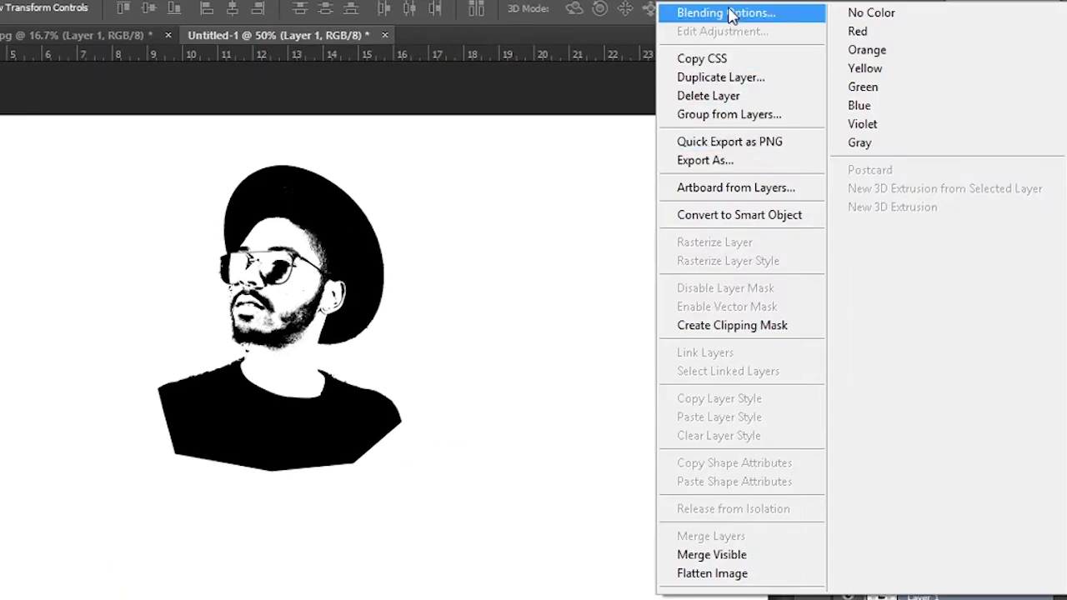
click(727, 12)
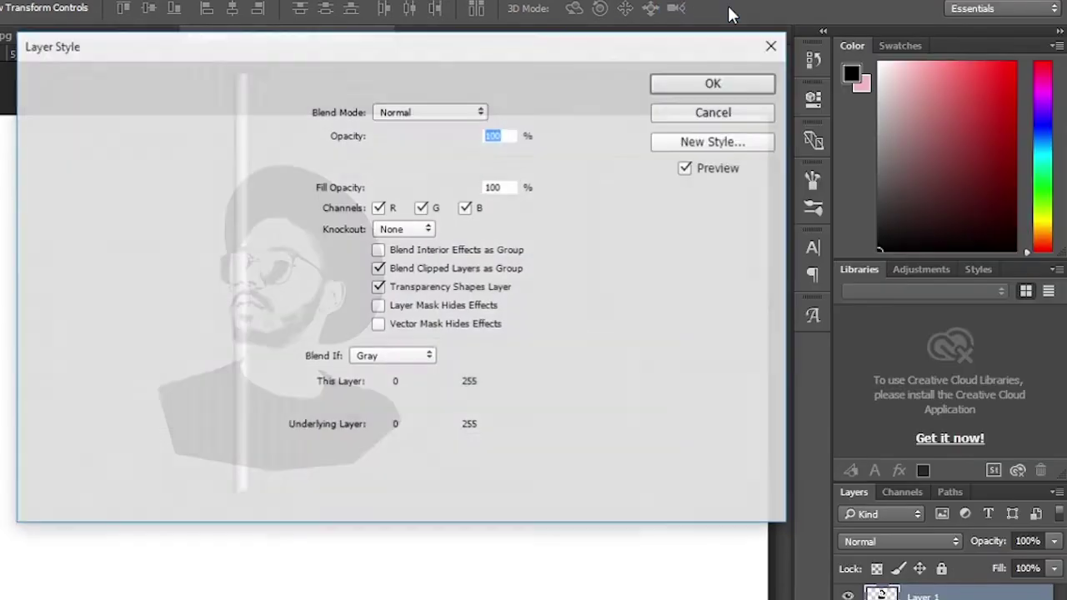
drag(521, 47, 926, 123)
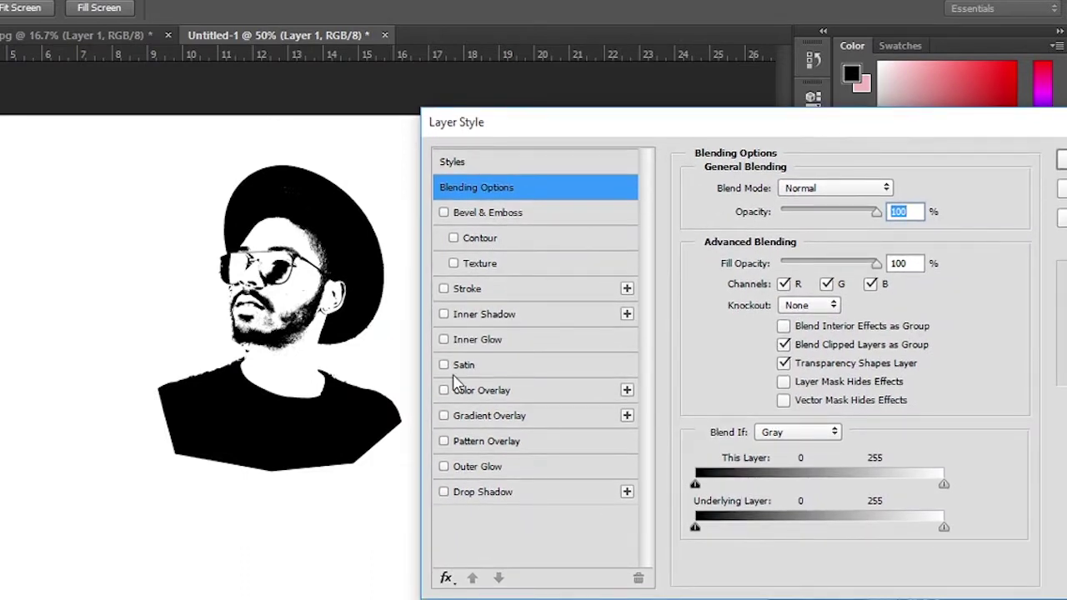
click(482, 416)
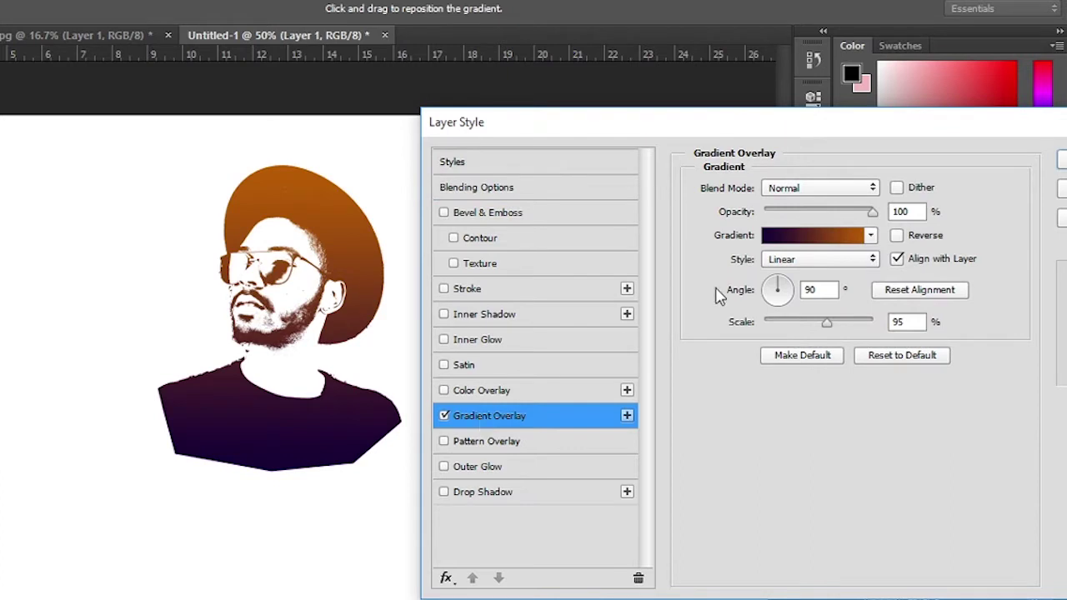
Try the Red, Green, orange-yellow and Foreground to Background gradient presets on the overlay, settling on Violet, Orange
click(870, 238)
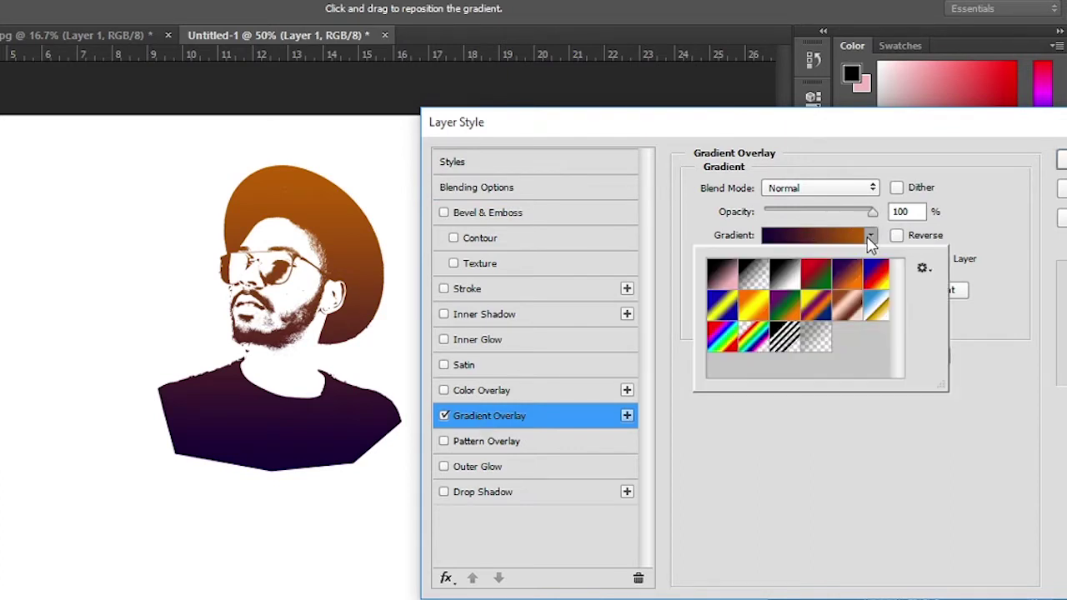
click(823, 285)
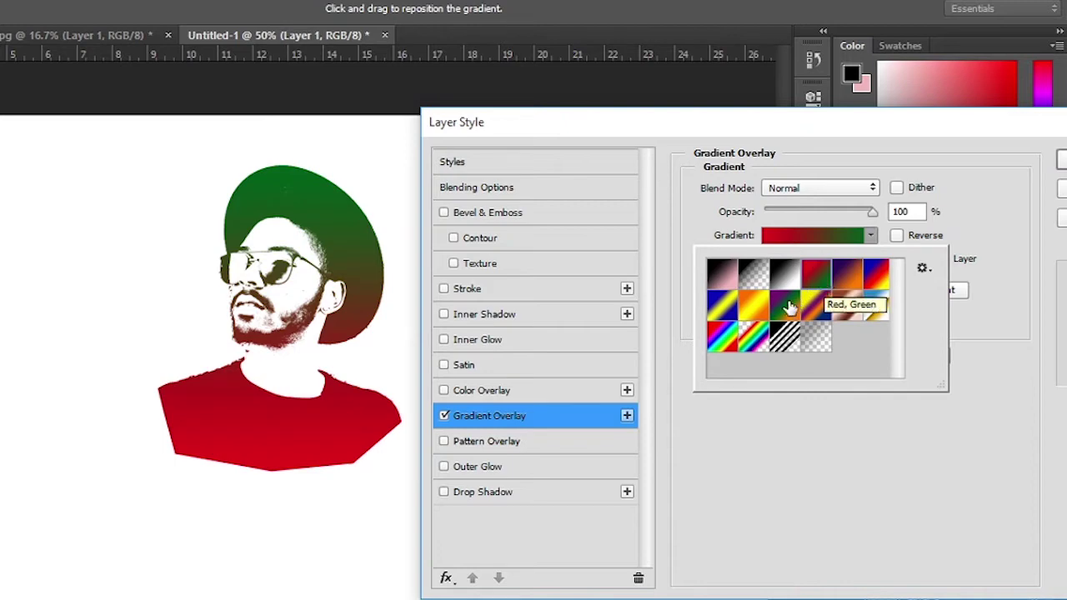
click(760, 310)
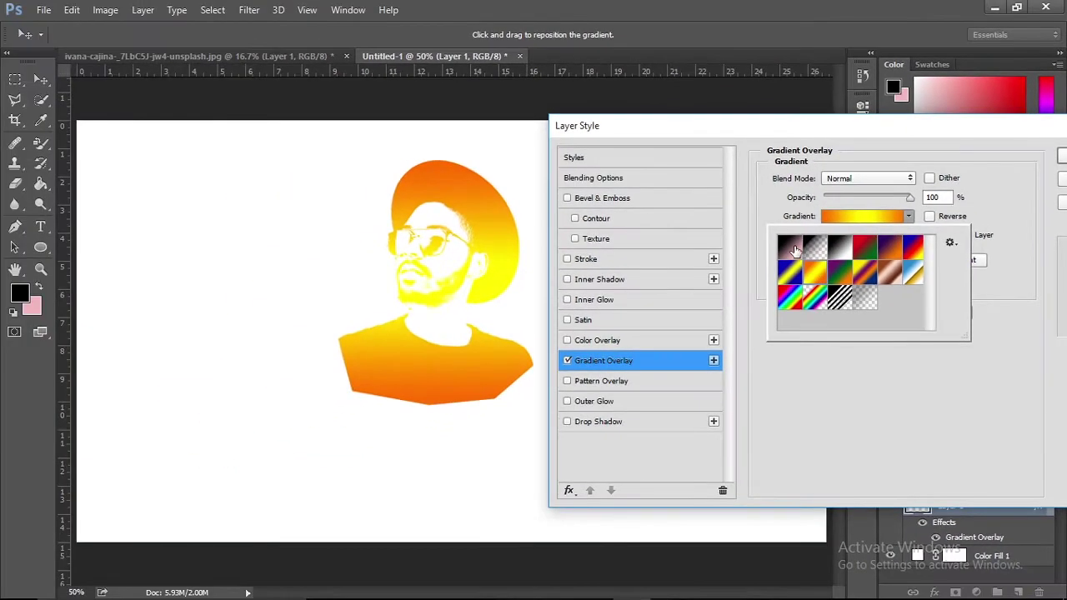
click(753, 267)
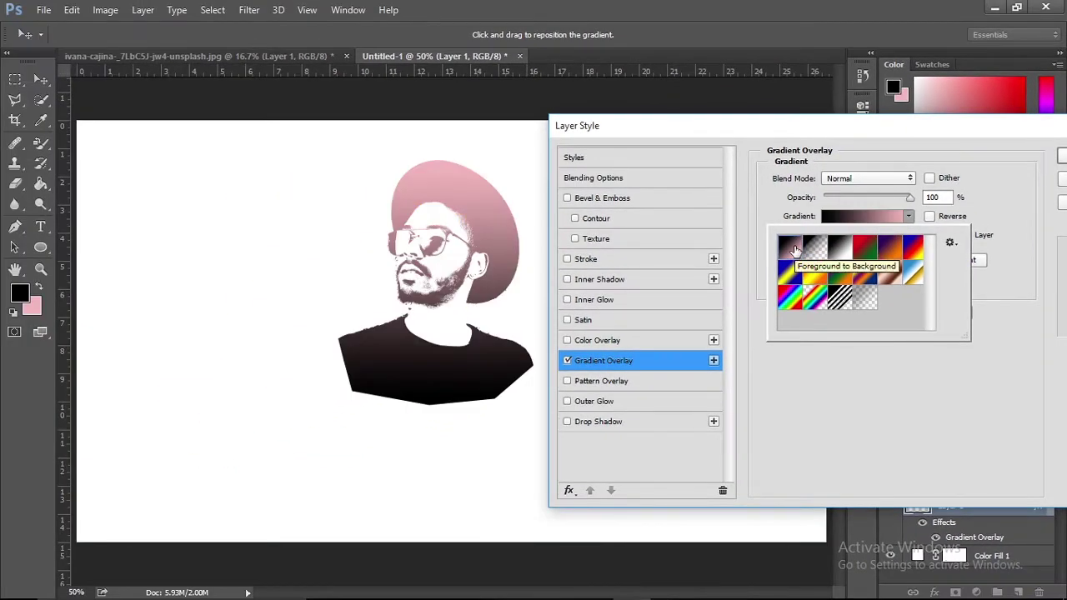
click(887, 248)
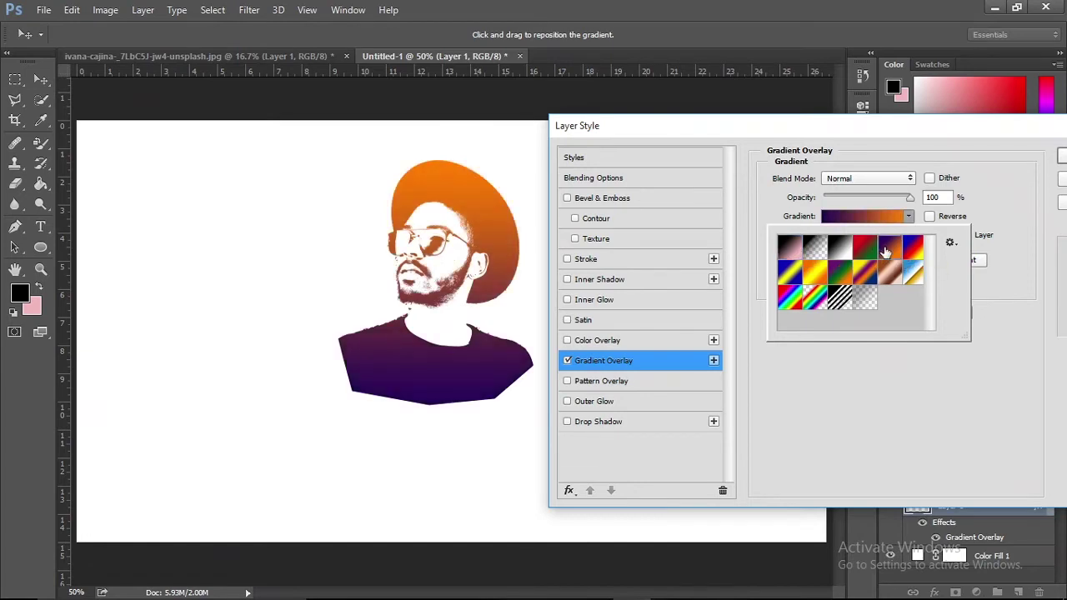
click(979, 209)
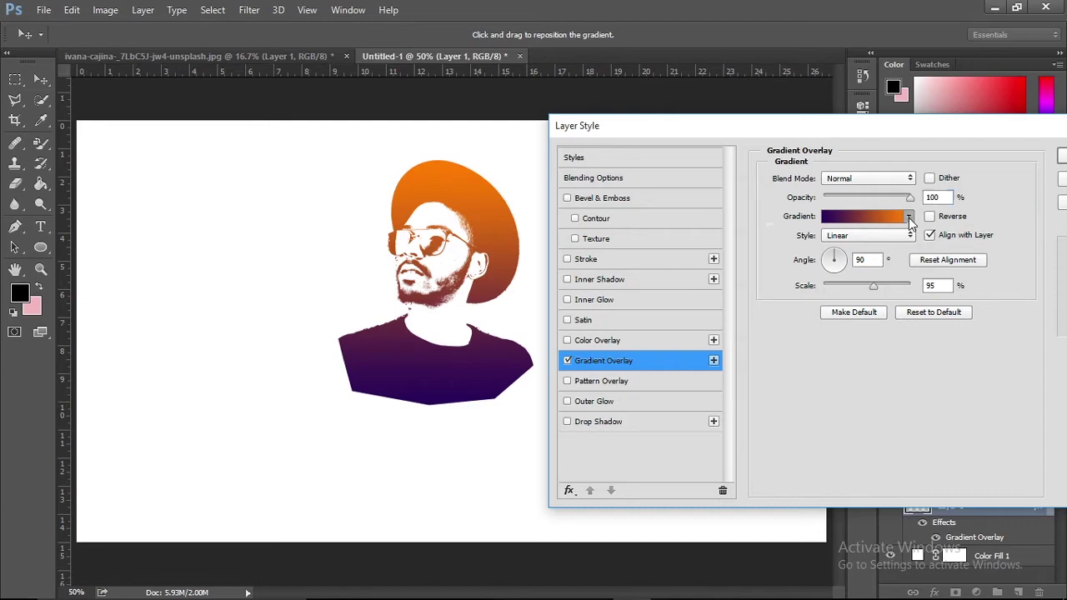
Change the overlay gradient's violet start stop to a near-black colour
click(884, 216)
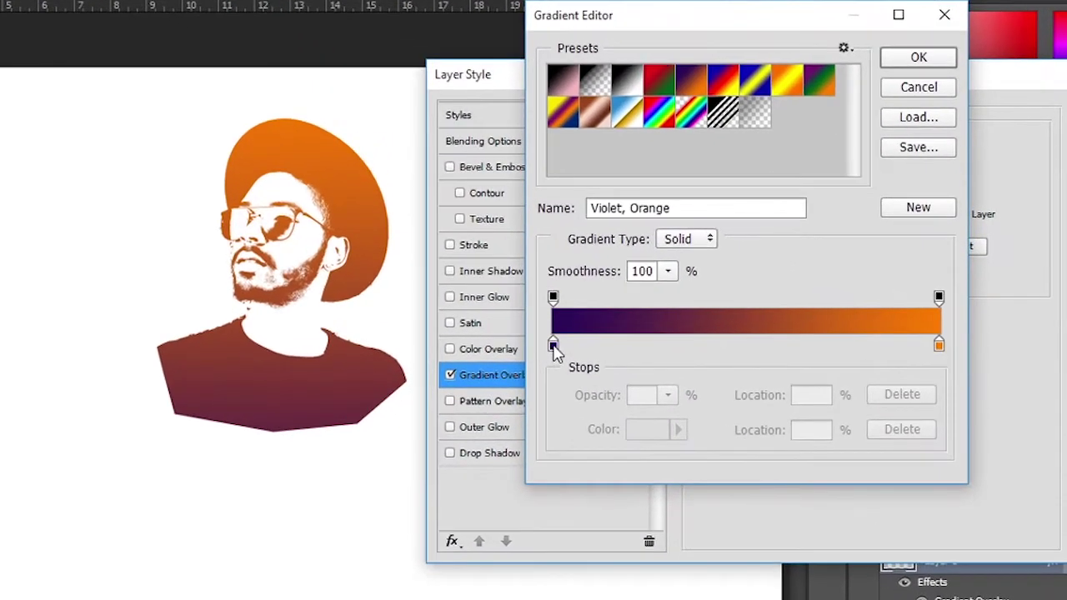
click(647, 337)
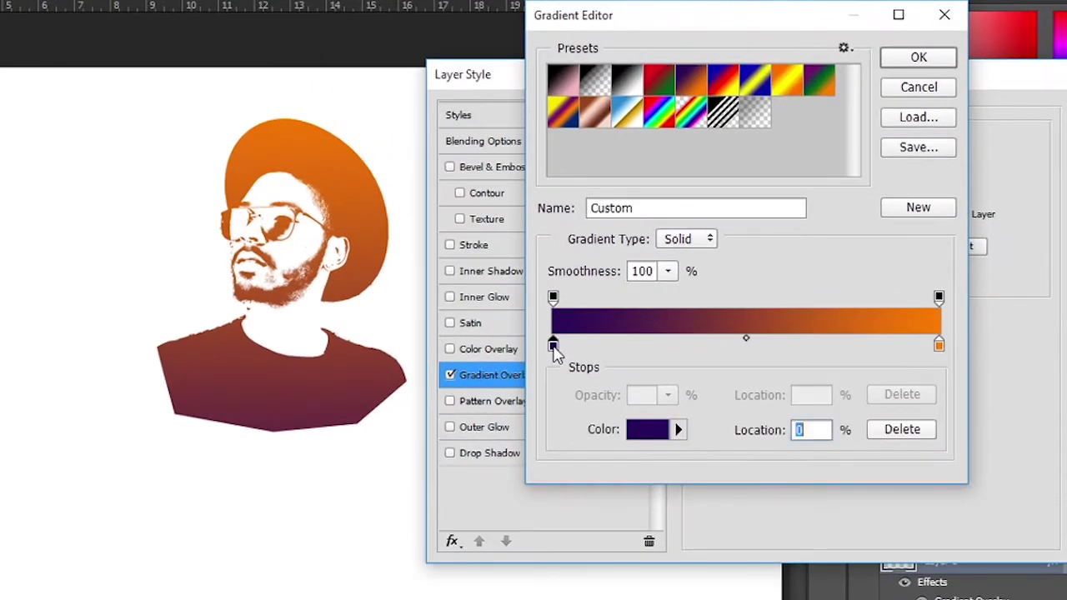
click(647, 429)
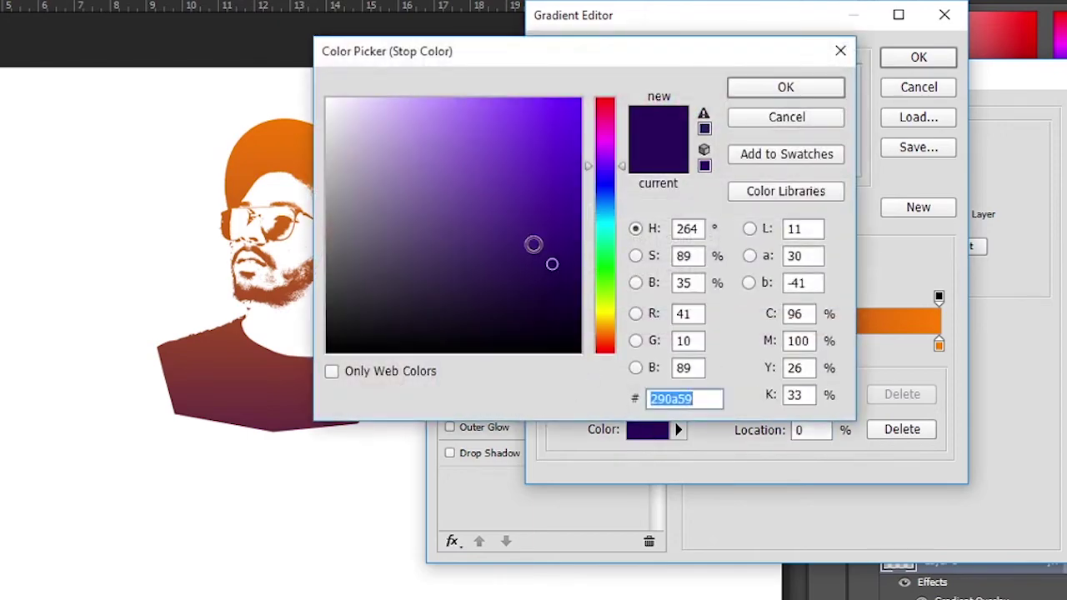
click(537, 194)
click(517, 334)
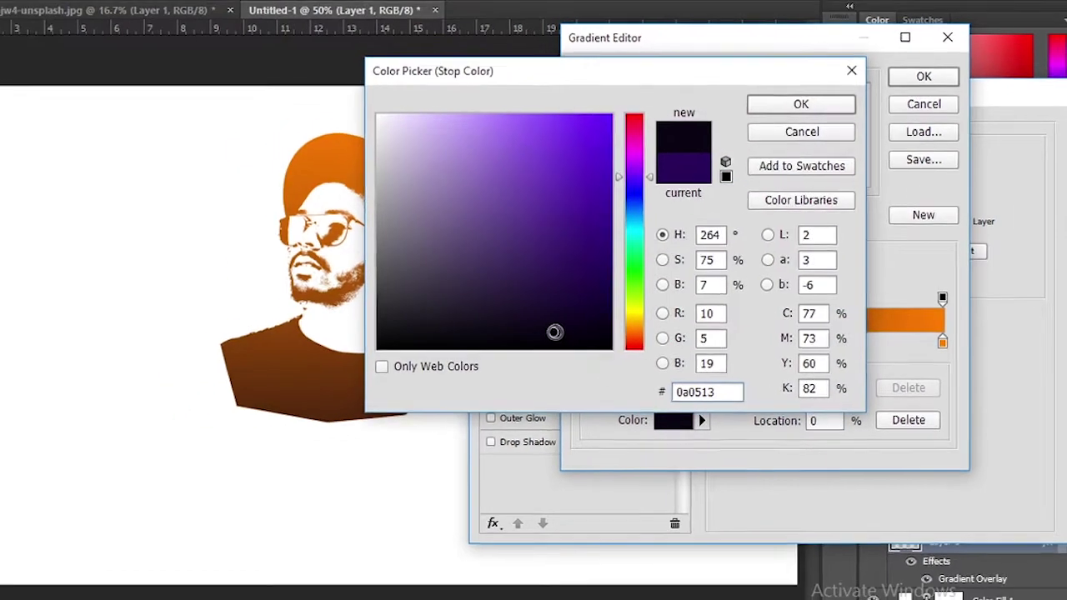
click(537, 338)
click(506, 340)
click(829, 135)
Darken the gradient's orange end stop to a brownish orange and accept the gradient
click(949, 336)
click(721, 403)
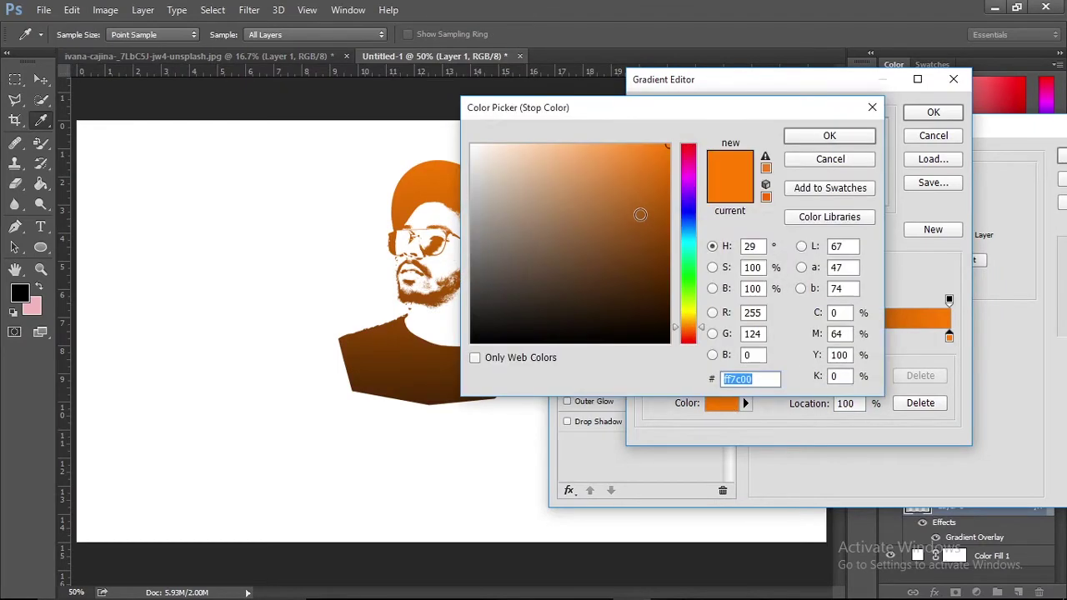
click(640, 215)
click(836, 136)
click(935, 112)
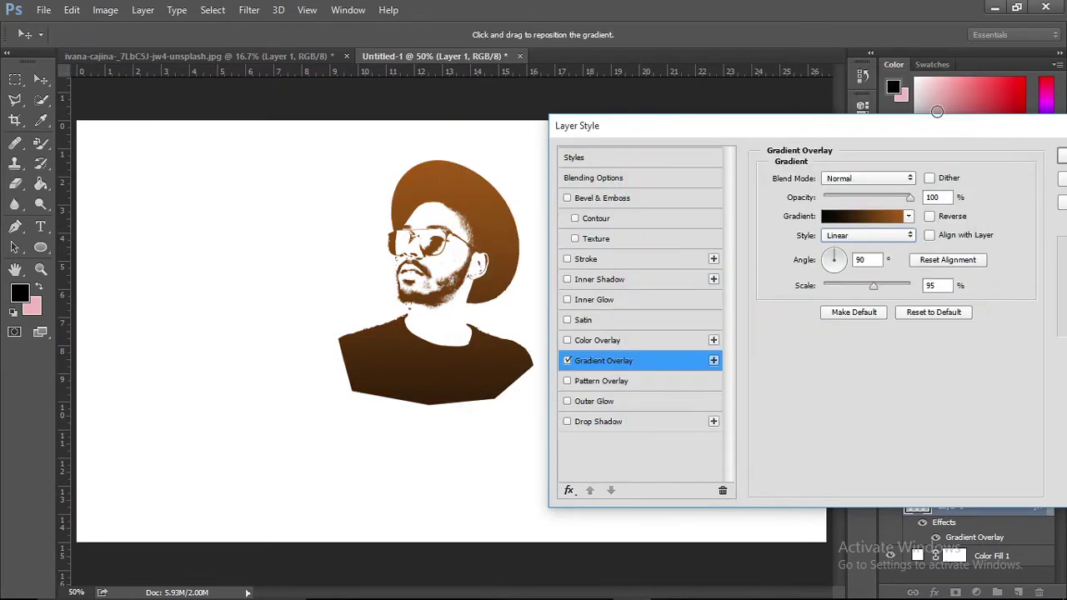
Recolour the gradient's end stop, trying purple and magenta before settling on a saturated blue, and accept the gradient
click(881, 215)
click(949, 336)
click(720, 403)
click(636, 153)
click(691, 200)
click(657, 202)
drag(657, 202, 657, 213)
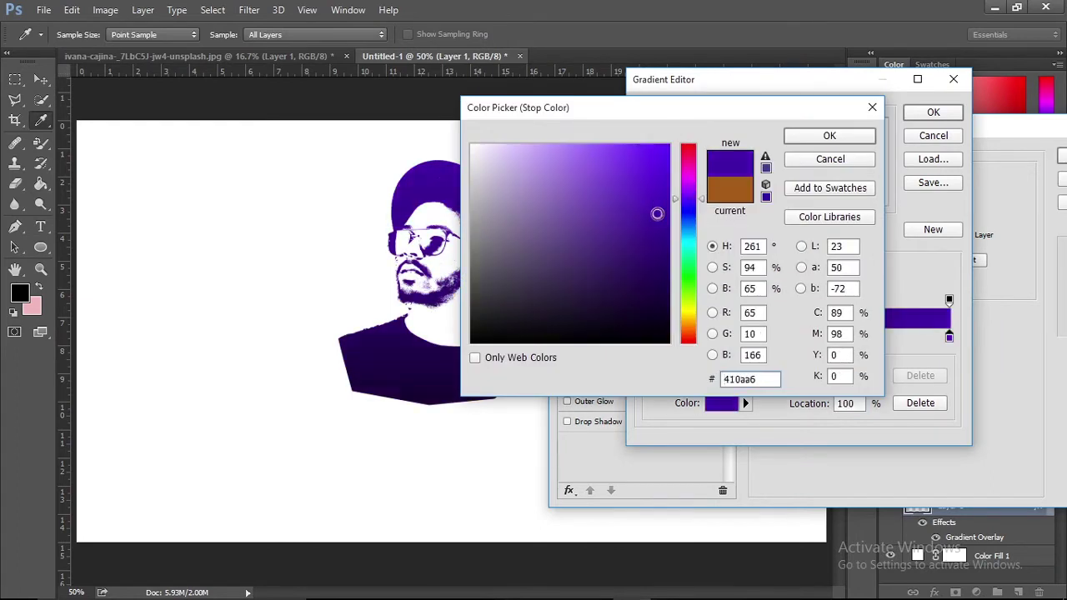
click(686, 156)
click(659, 151)
click(659, 171)
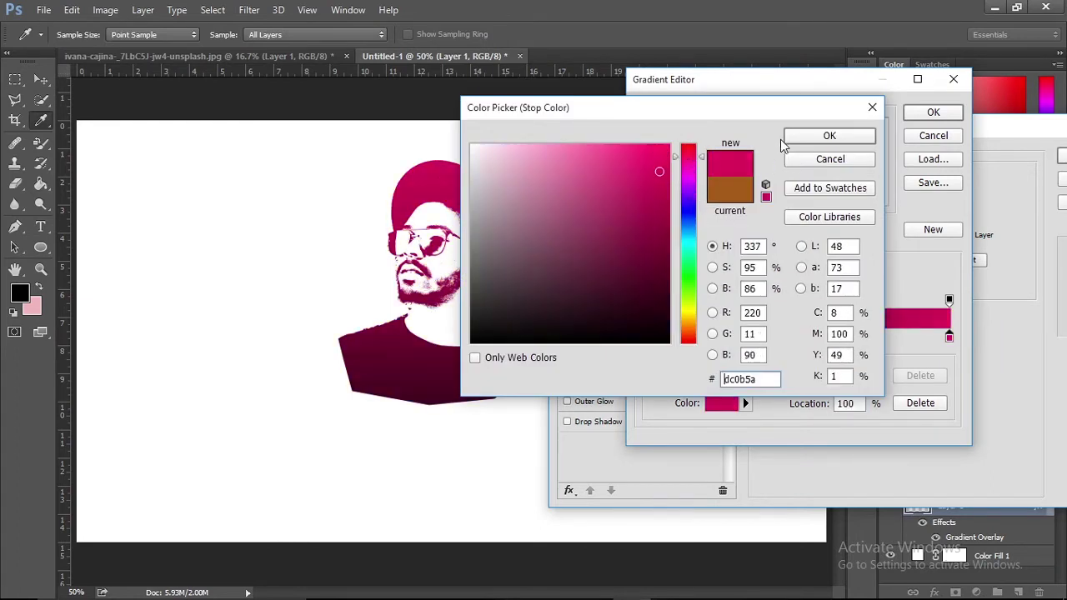
click(686, 215)
click(660, 183)
click(829, 135)
click(933, 112)
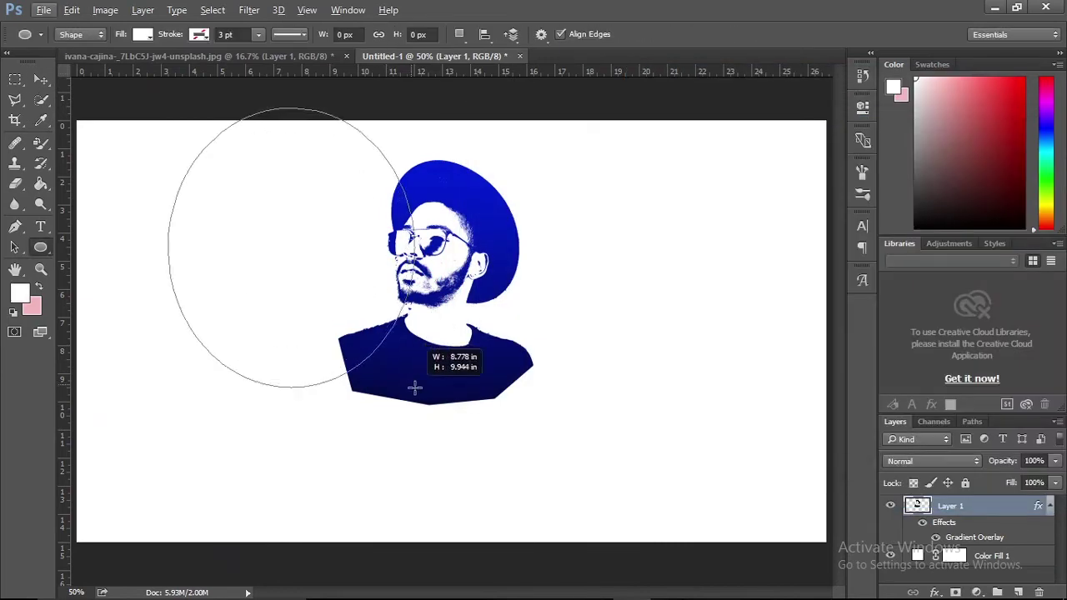
Draw an ellipse about 394 x 410 px over the portrait with no fill and a black 3 pt stroke
drag(414, 388, 446, 407)
click(641, 218)
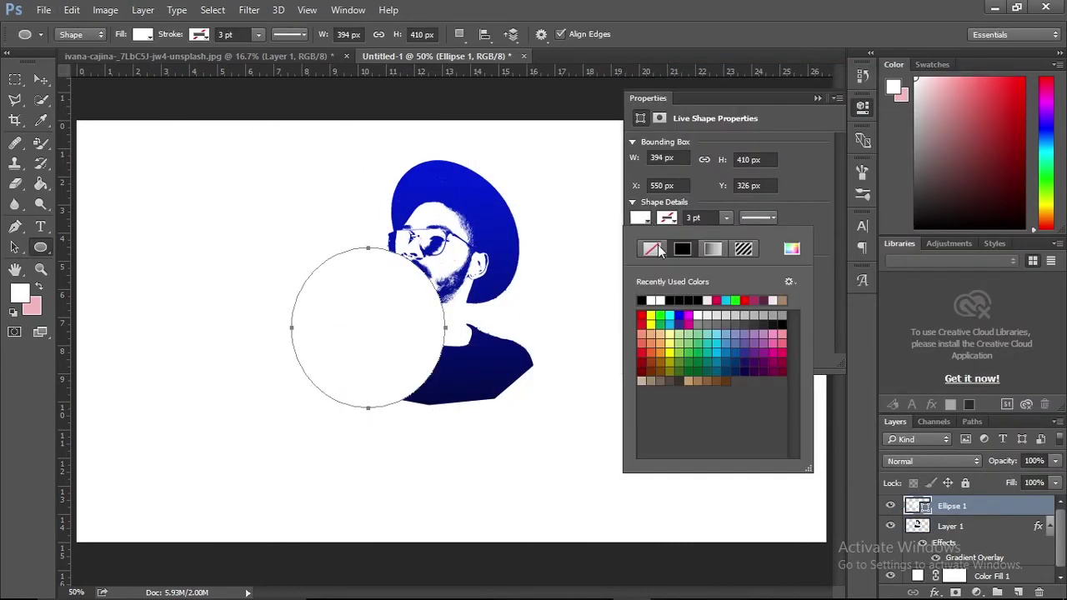
click(652, 248)
click(682, 249)
key(Escape)
key(v)
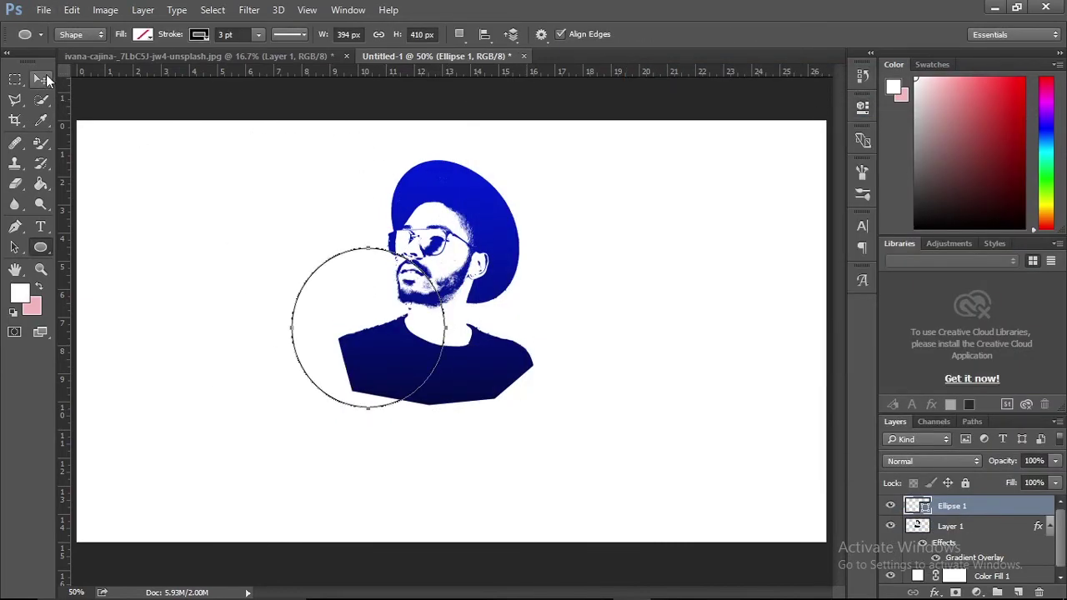
Enlarge and position the circle outline around the portrait, and erase the parts of the shirt outside it
key(ctrl+t)
drag(446, 408, 555, 400)
click(709, 34)
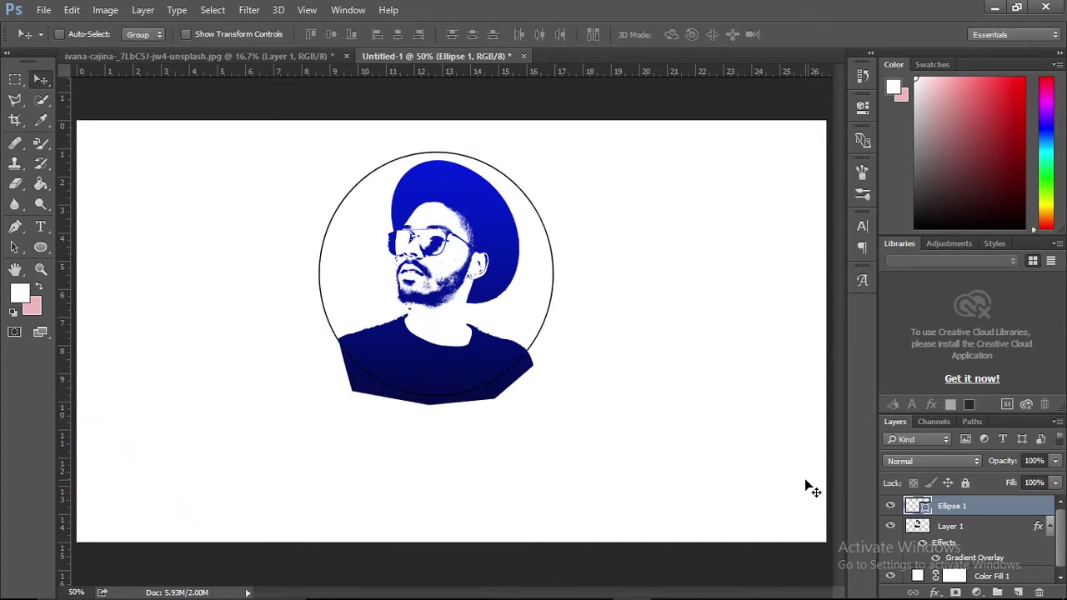
click(17, 183)
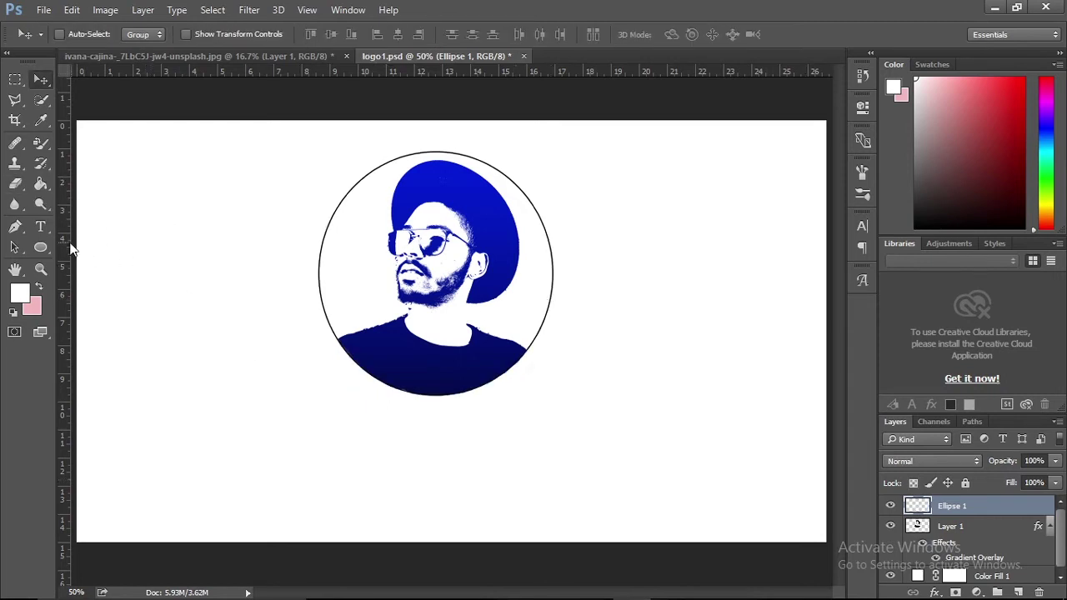
Add a text box across the lower edge of the circle reading SKILLS HUB
click(40, 226)
drag(247, 376, 613, 492)
text(STYLISH)
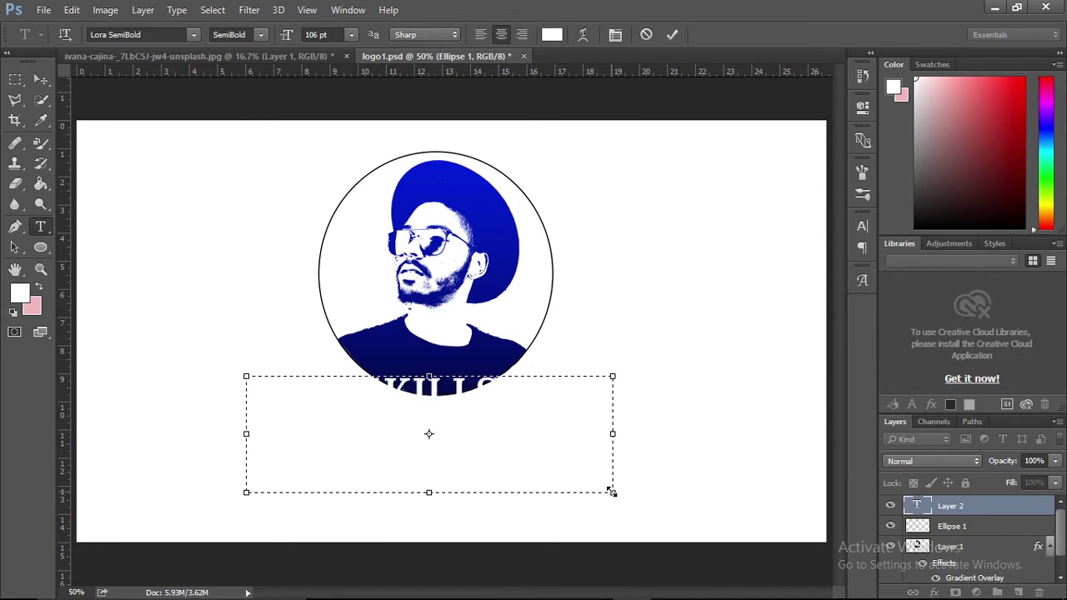
Colour the SKILLS HUB text dark blue 0d034b and place it centred just below the circle
key(ctrl+a)
click(552, 34)
click(481, 329)
click(474, 357)
click(474, 356)
drag(667, 202, 662, 285)
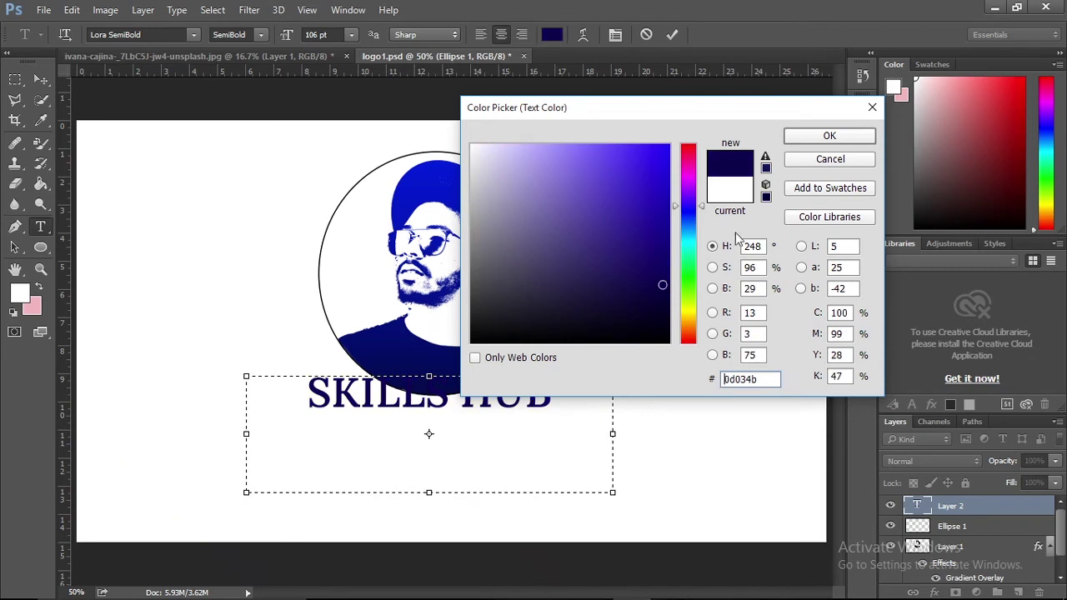
key(Return)
click(41, 79)
drag(385, 409, 392, 437)
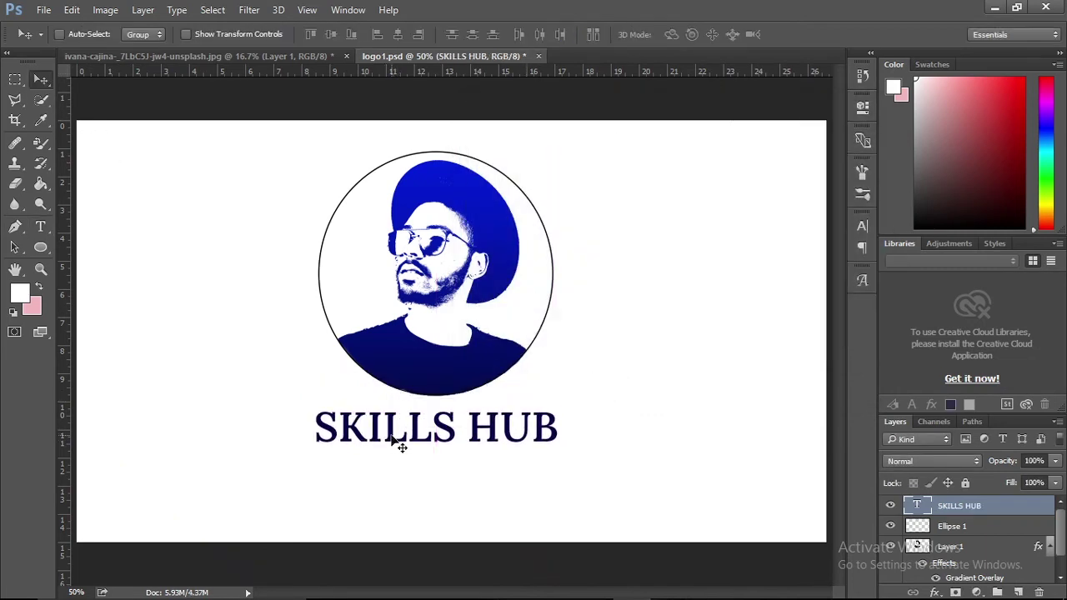
Set the SKILLS HUB text's font to Mistral Regular
click(862, 226)
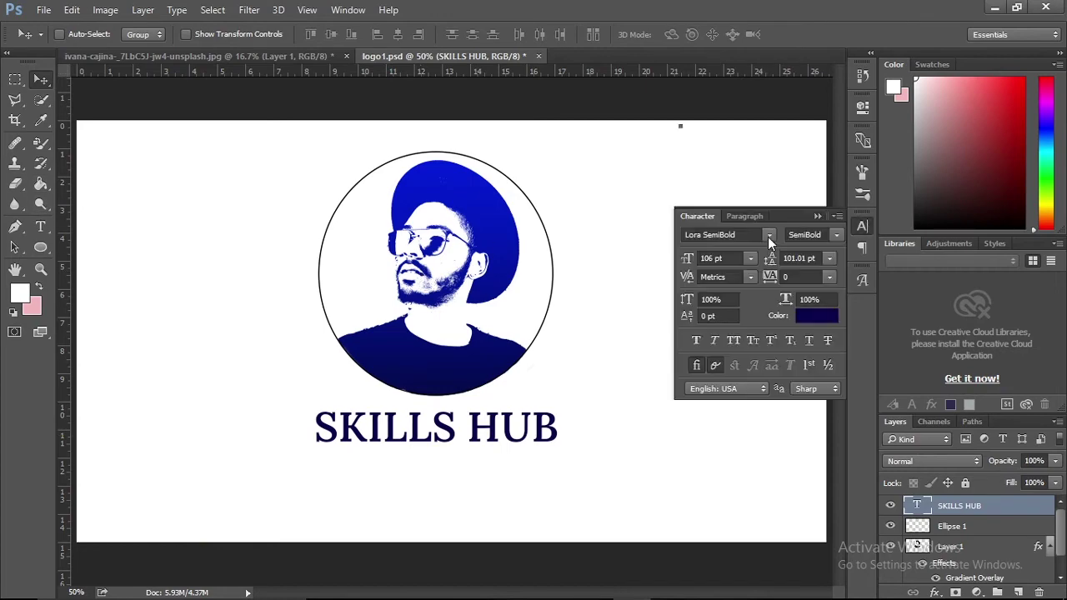
click(804, 230)
scroll(766, 278, down, 20)
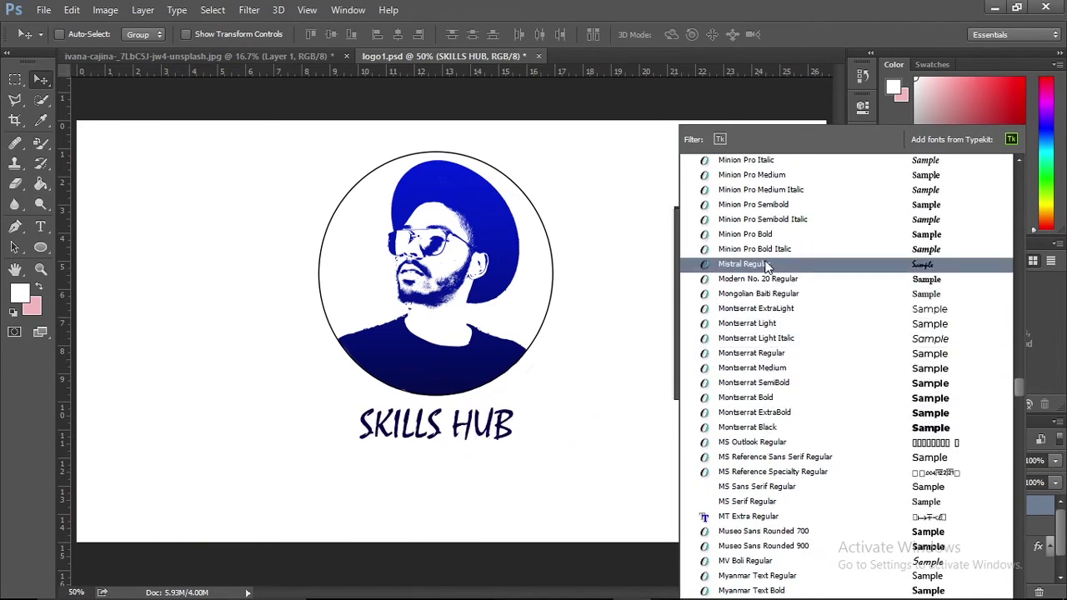
click(765, 263)
Enlarge the SKILLS HUB text to 179 pt and set its tracking to 60
click(750, 258)
click(750, 258)
click(708, 260)
click(689, 265)
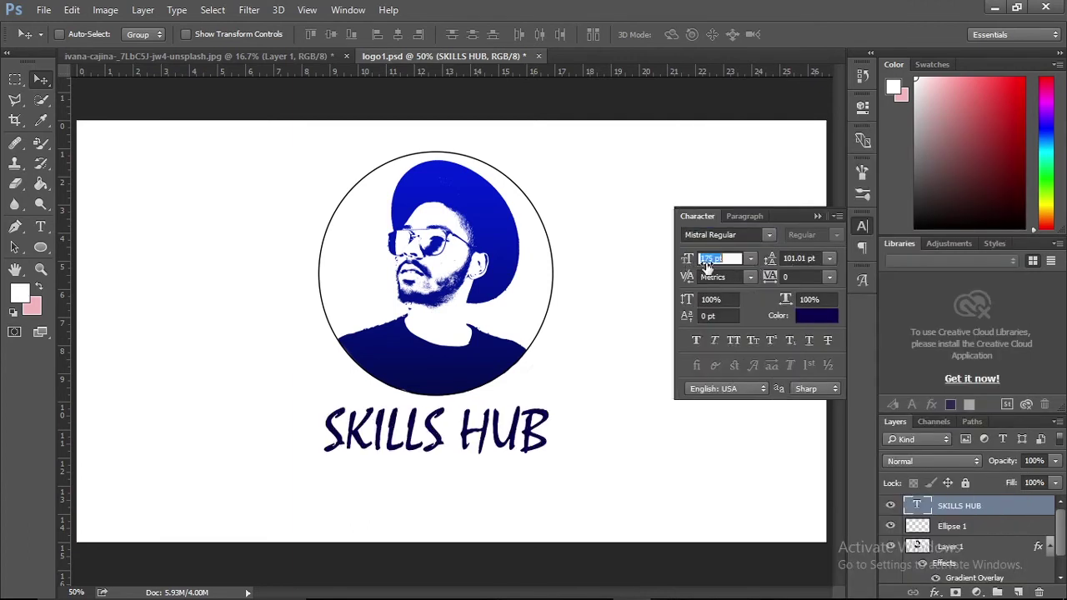
text(175)
key(Return)
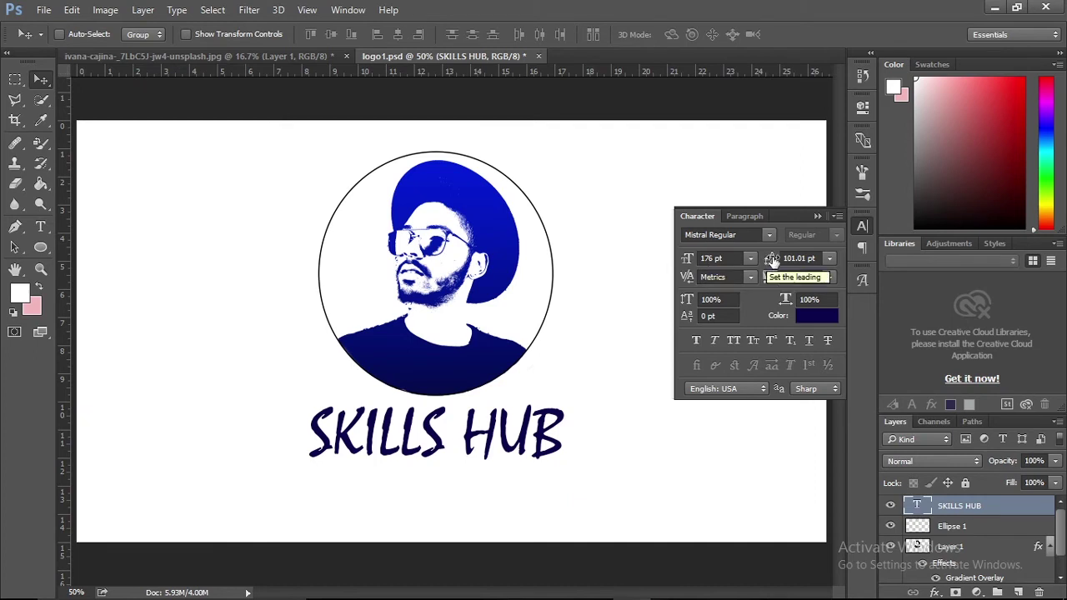
drag(768, 279, 714, 273)
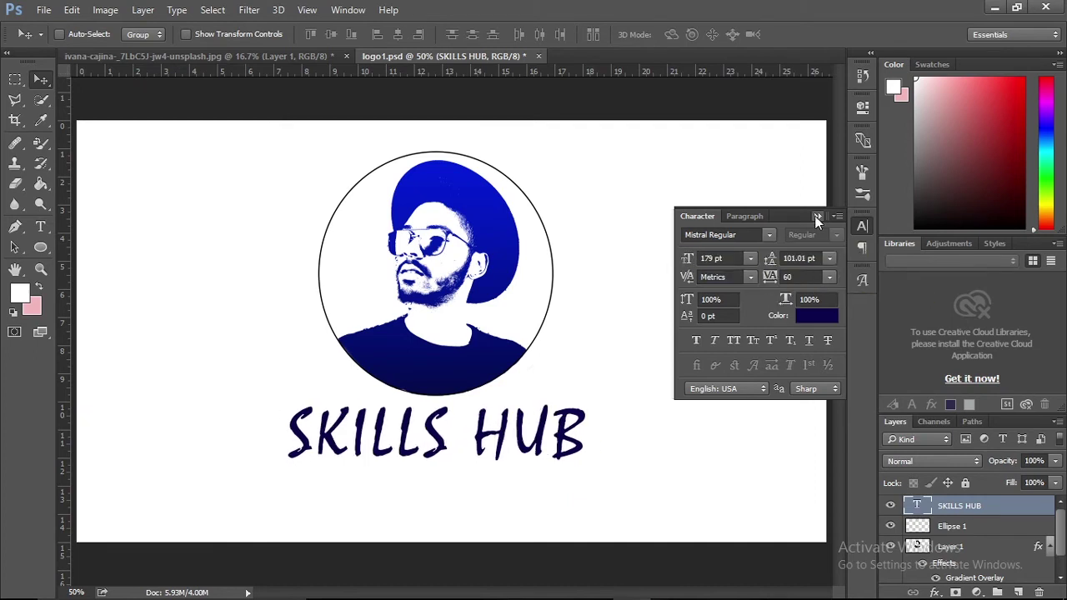
click(816, 216)
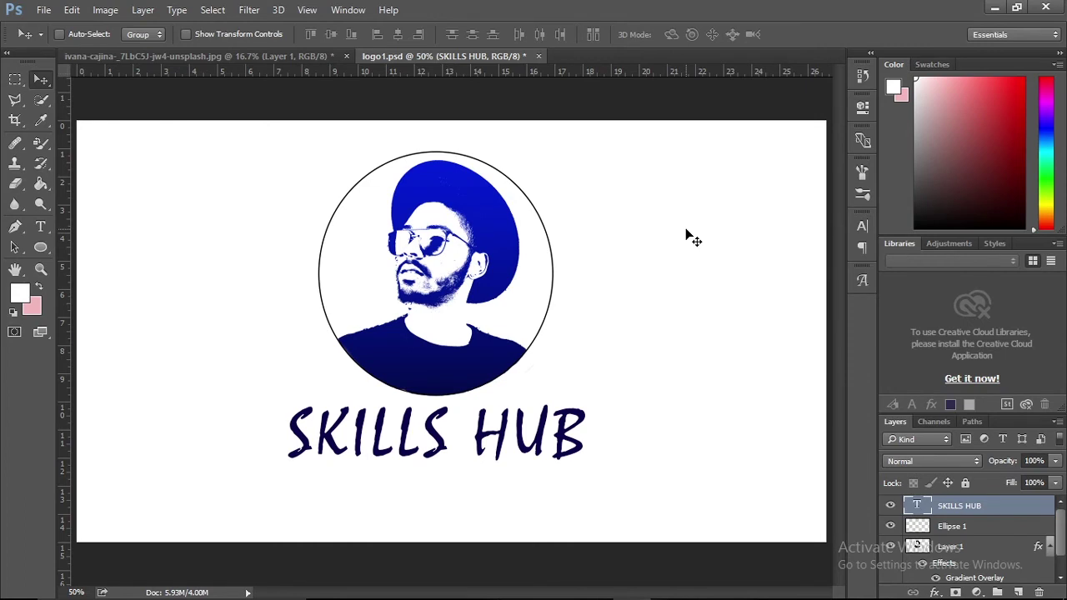
Add a wide text box beneath SKILLS HUB reading KEEP DESIGNING
key(t)
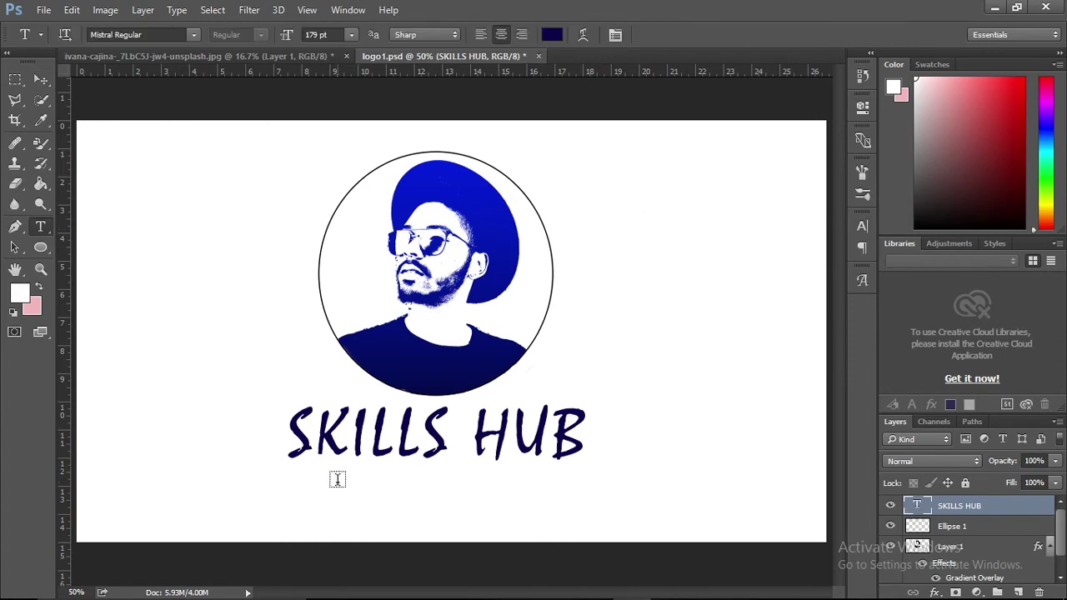
drag(262, 496, 663, 543)
text(K)
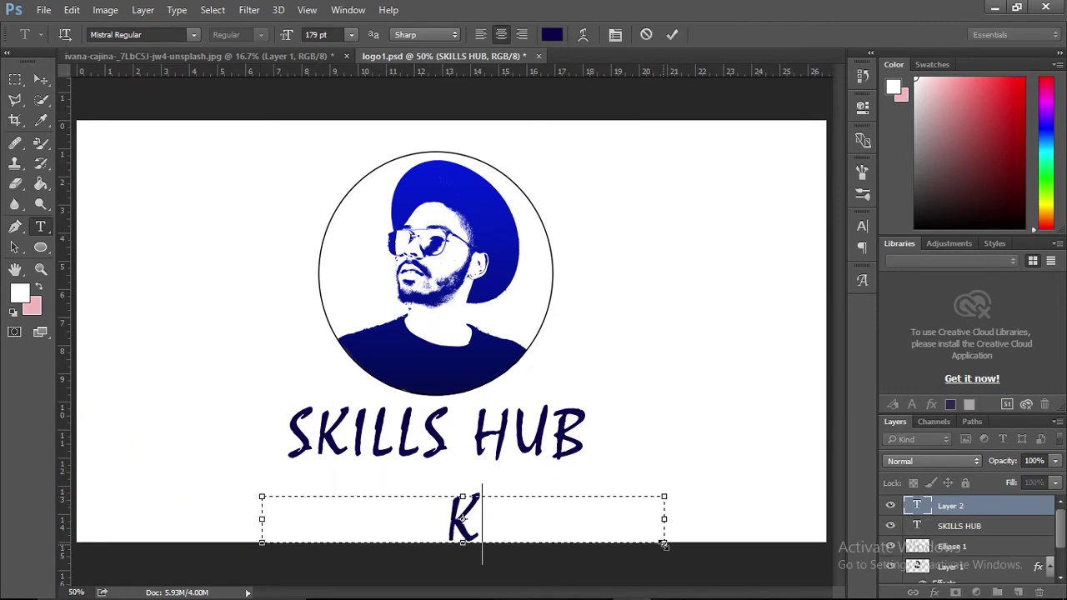
text(EEP DESIGN-)
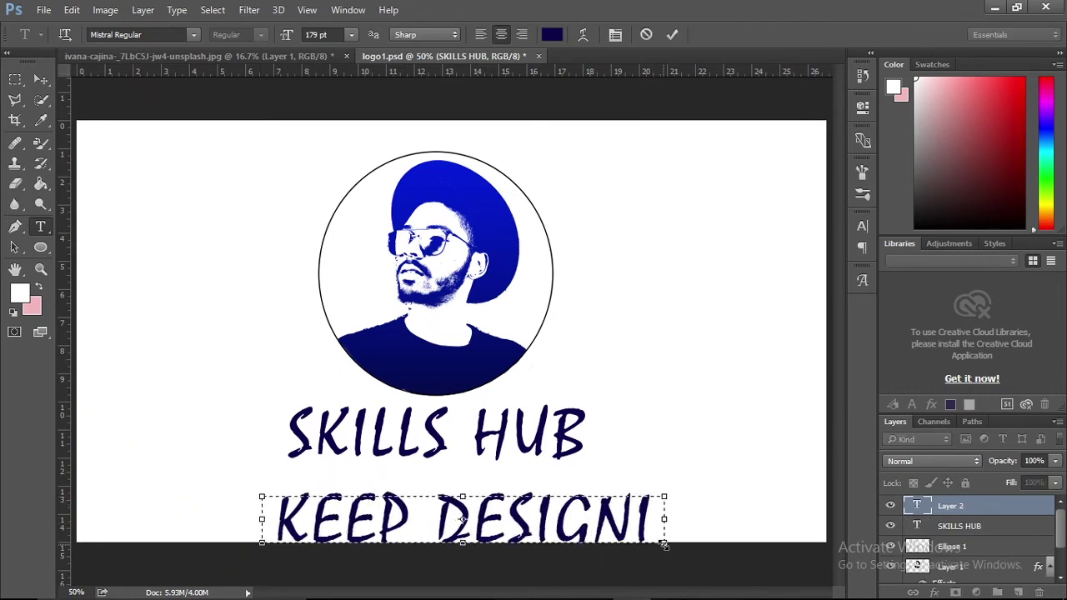
Set the KEEP DESIGNING text to 48 pt in the Lora Medium font
key(ctrl+a)
click(352, 34)
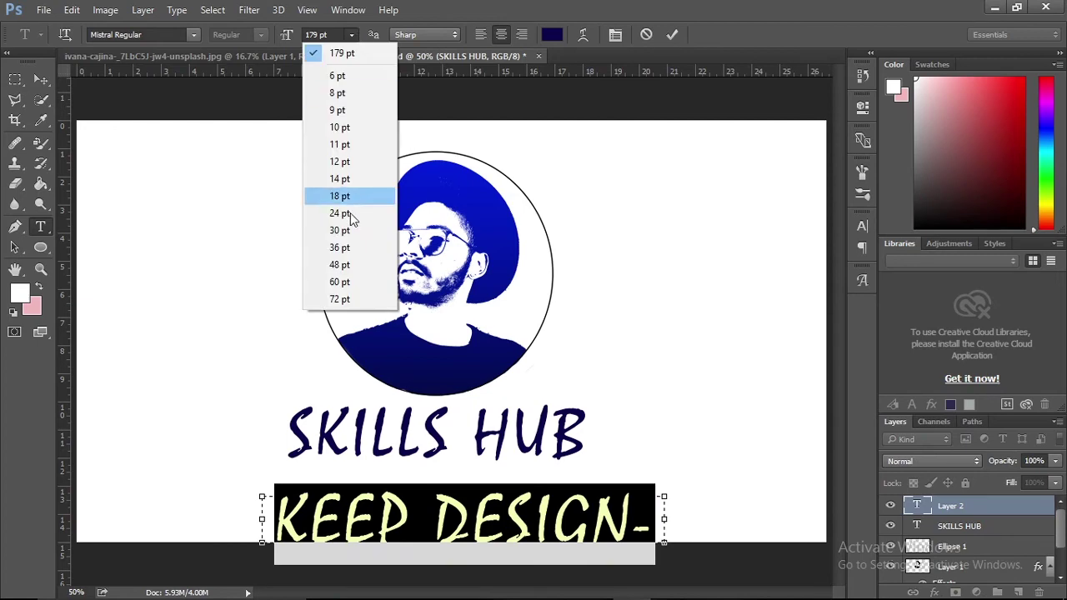
click(348, 245)
click(352, 34)
click(338, 265)
click(193, 34)
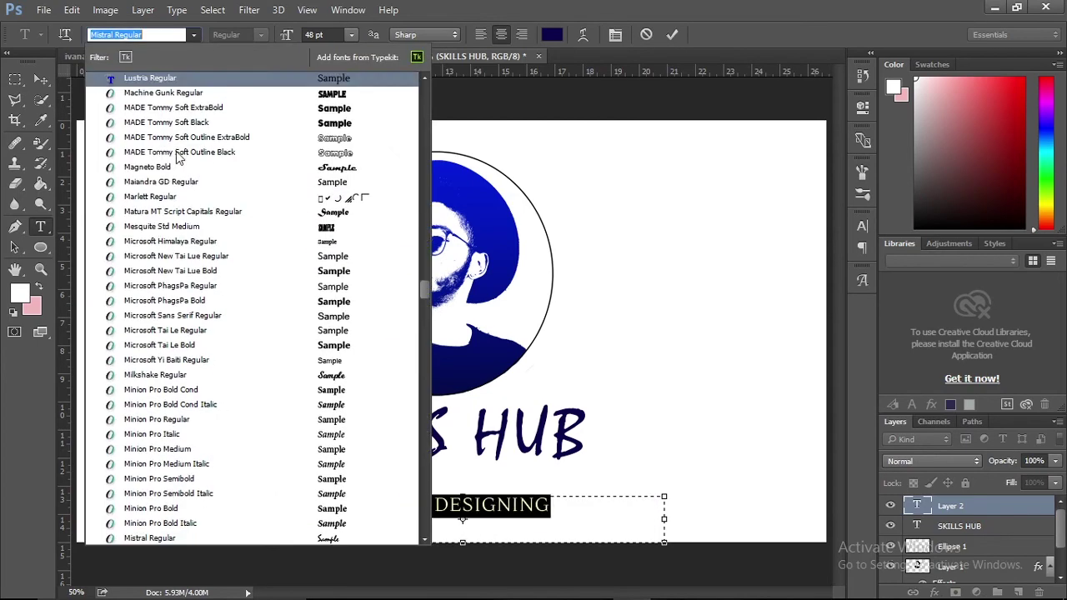
scroll(179, 183, up, 5)
click(178, 127)
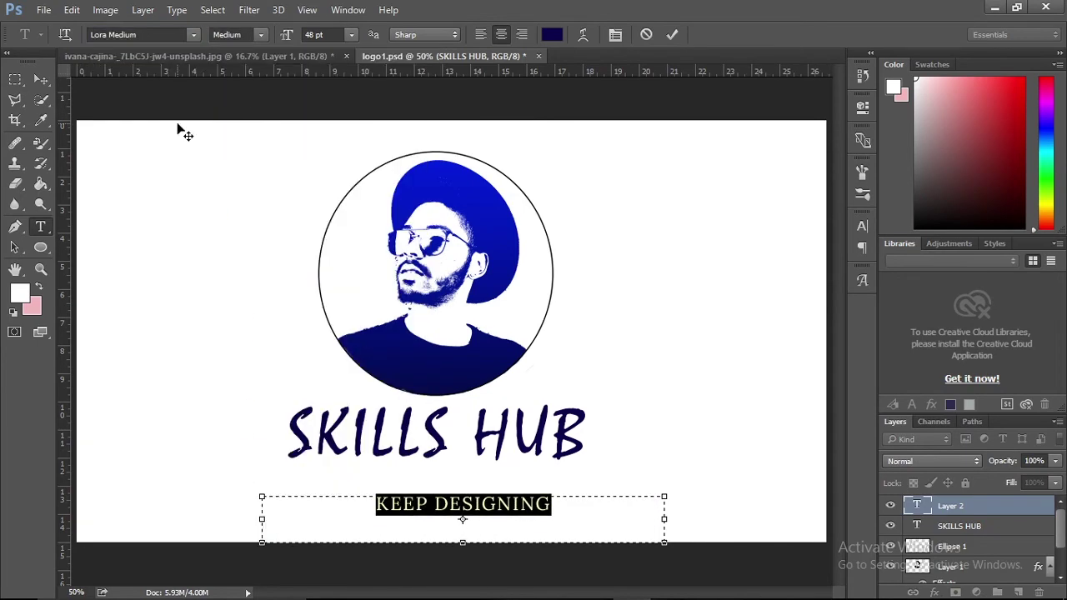
Reduce the KEEP DESIGNING text to 30 pt and widen its letter tracking to well beyond 320
click(862, 226)
drag(771, 278, 788, 278)
click(751, 258)
click(735, 453)
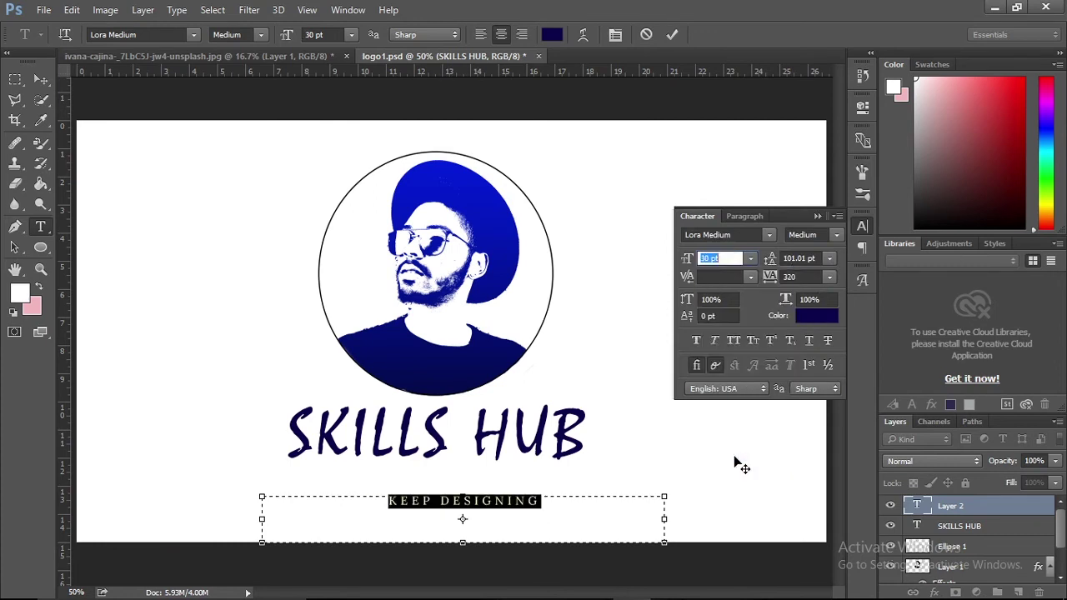
drag(773, 282, 794, 280)
click(672, 34)
click(817, 216)
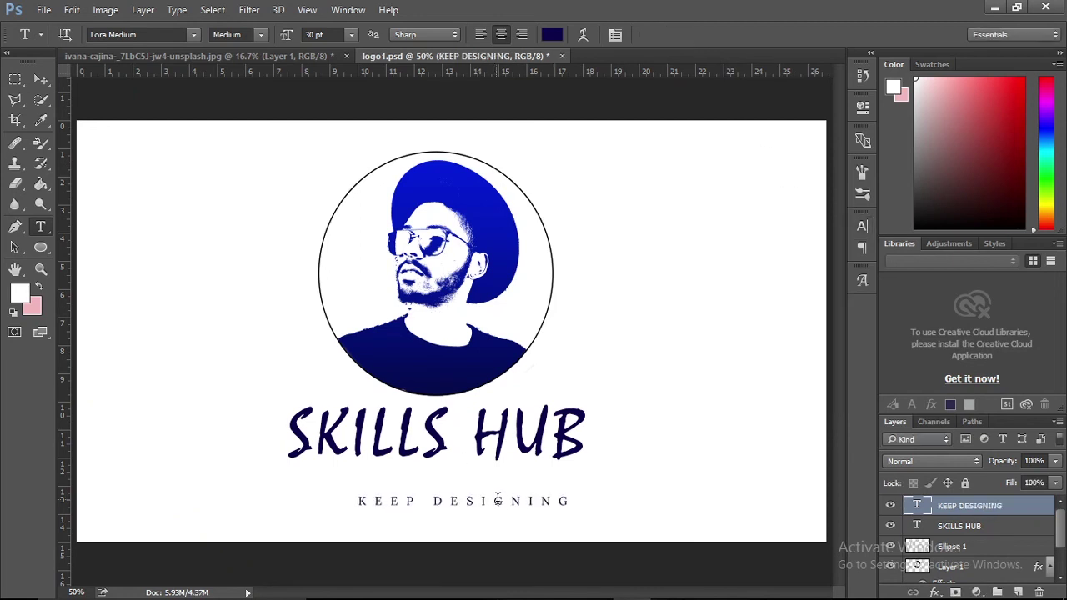
Recolour the KEEP DESIGNING text to a dark, nearly black grey and move it up directly beneath SKILLS HUB
click(496, 497)
key(ctrl+a)
click(552, 34)
drag(483, 324, 469, 336)
click(828, 133)
click(672, 34)
key(v)
drag(397, 502, 381, 480)
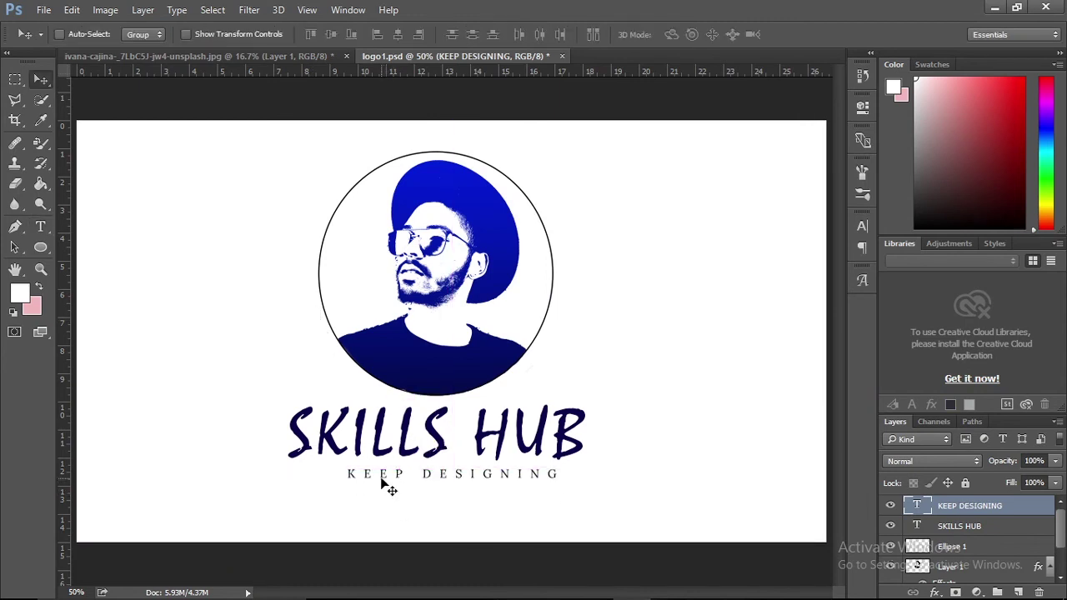
Group the Ellipse 1 circle layer with the Layer 1 portrait layer
shift+click(964, 526)
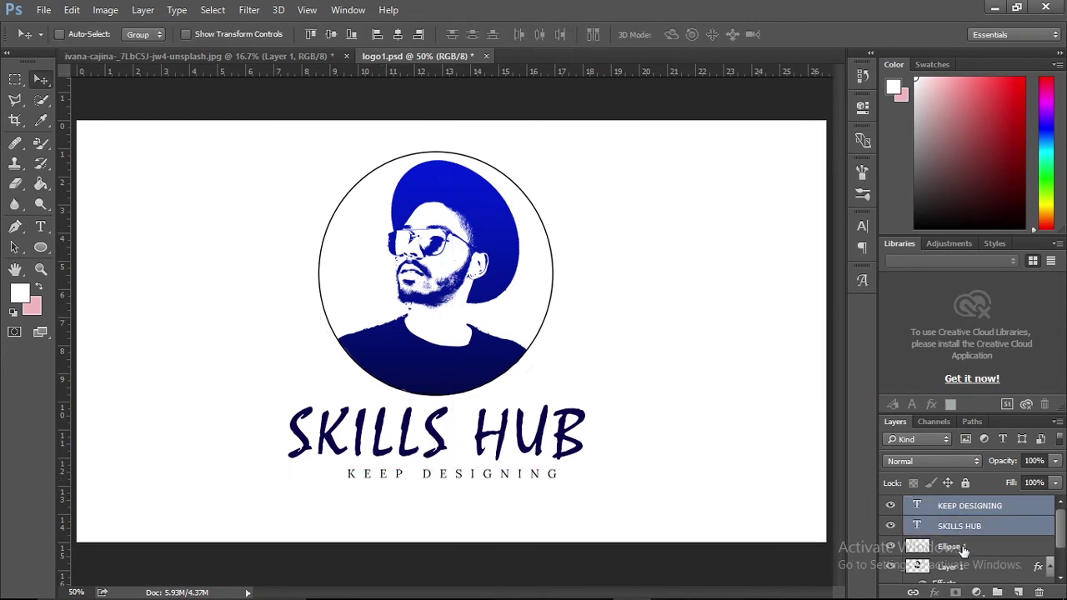
click(963, 548)
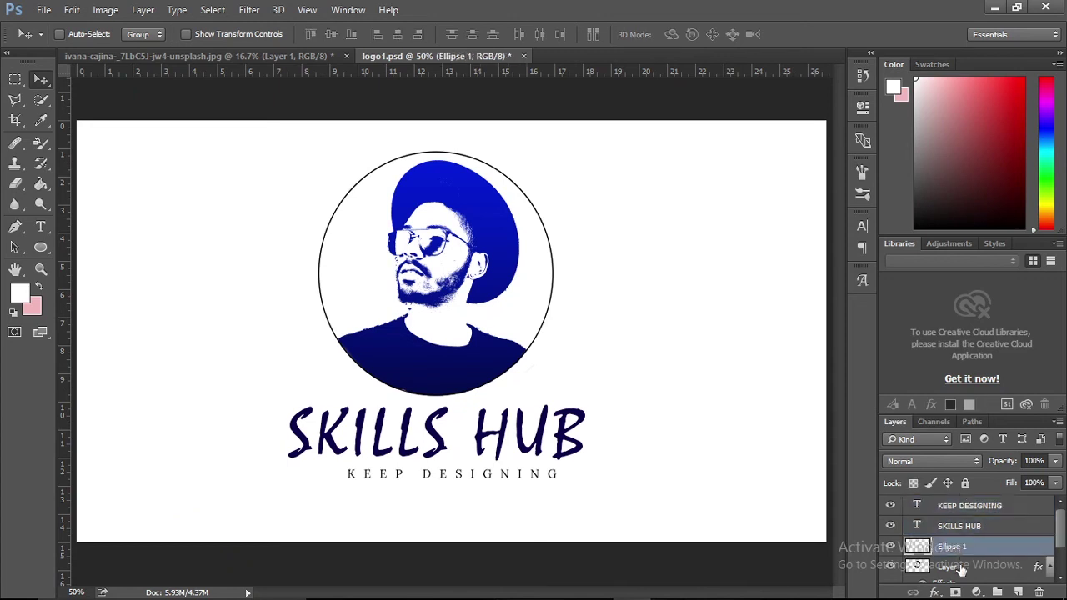
shift+click(961, 568)
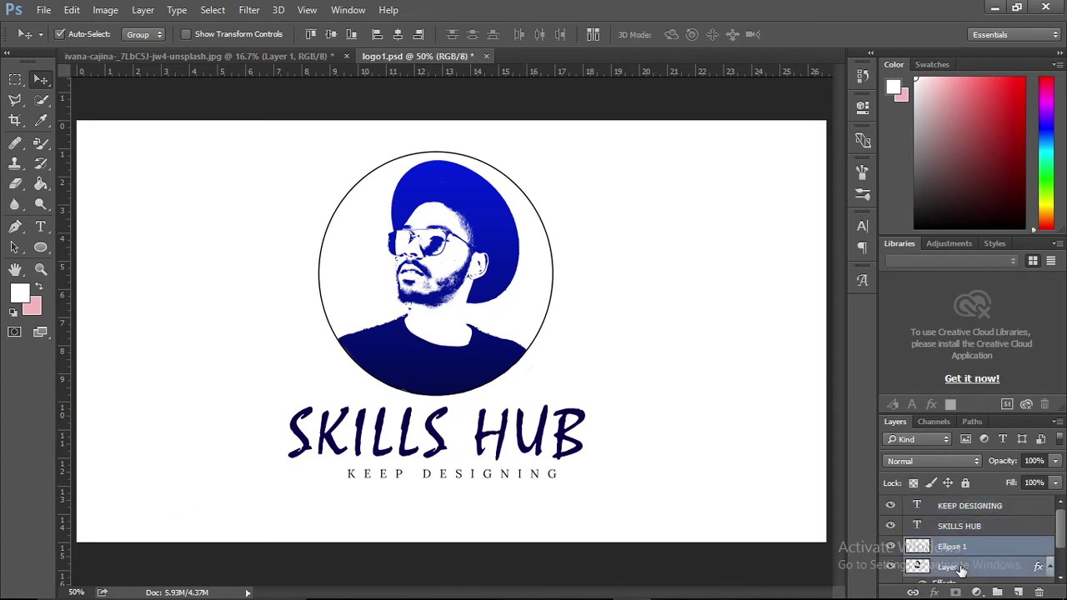
key(ctrl+g)
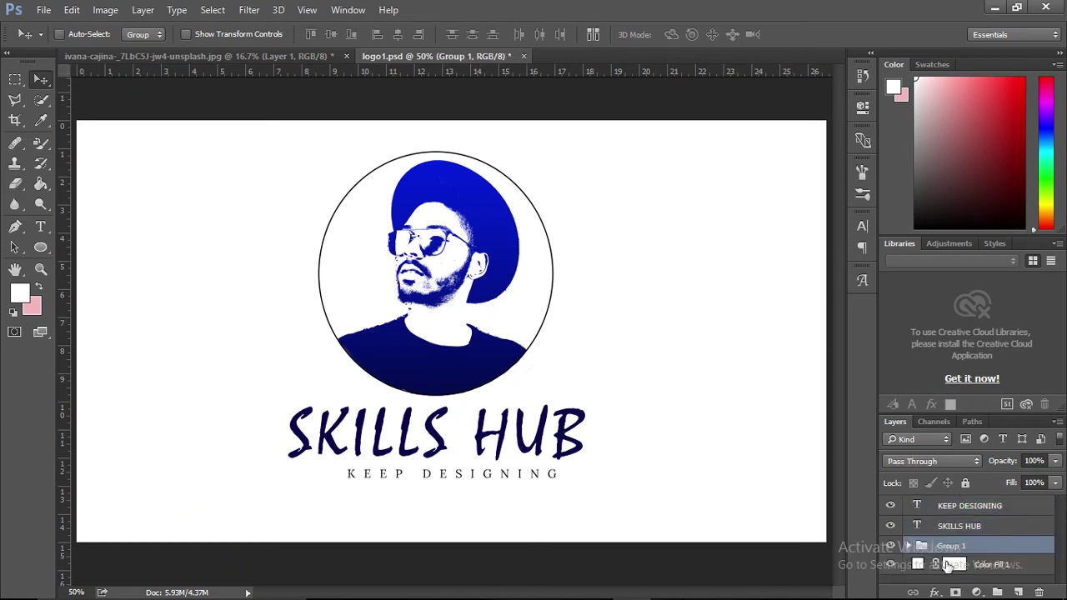
click(909, 546)
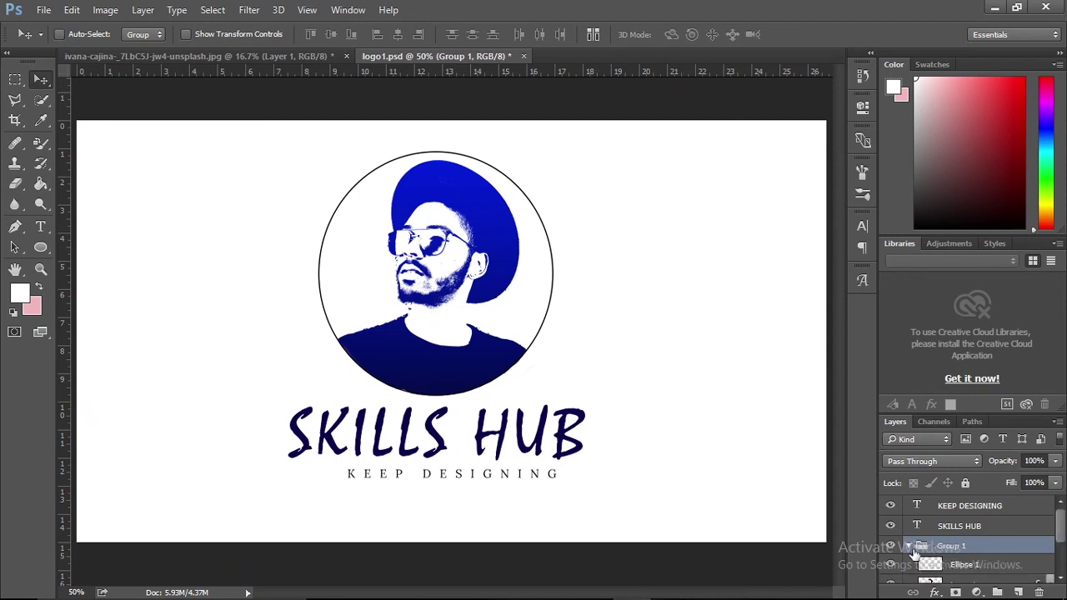
click(910, 547)
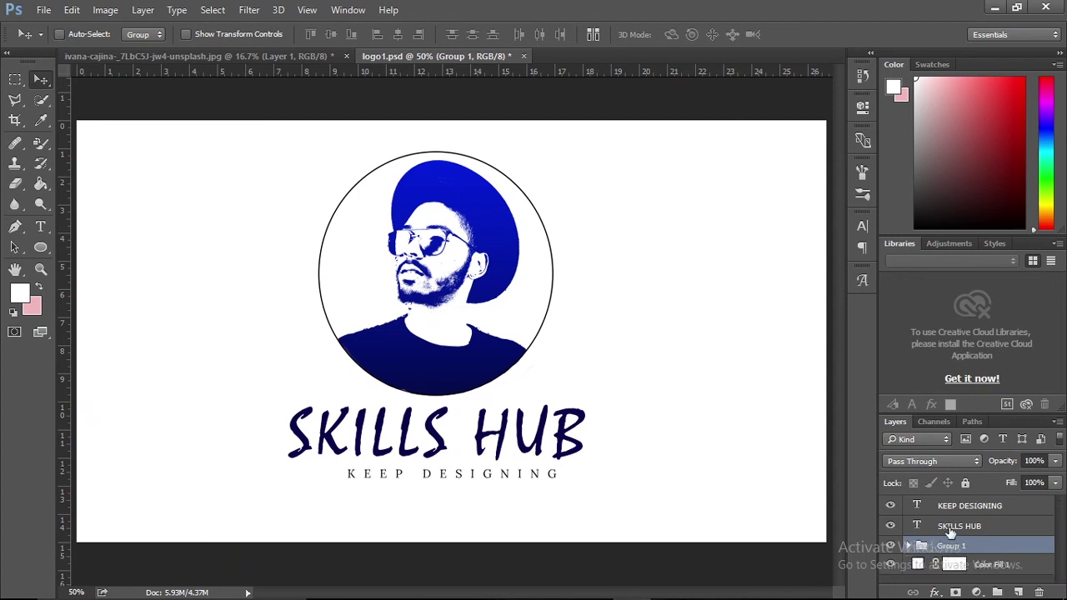
Align the portrait group, SKILLS HUB and KEEP DESIGNING on their horizontal centres
shift+click(948, 532)
shift+click(952, 510)
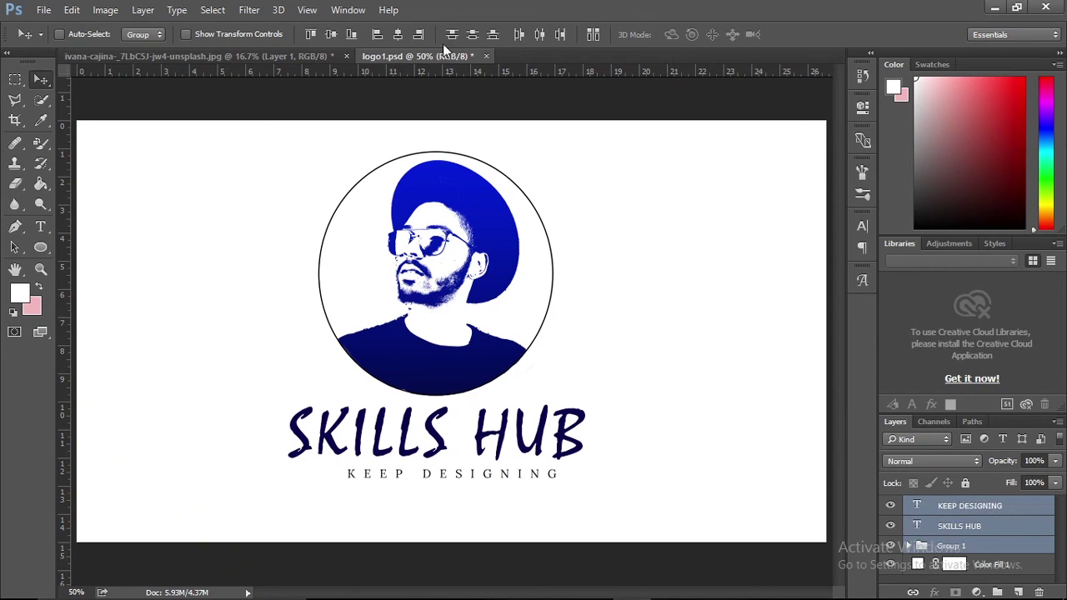
click(397, 35)
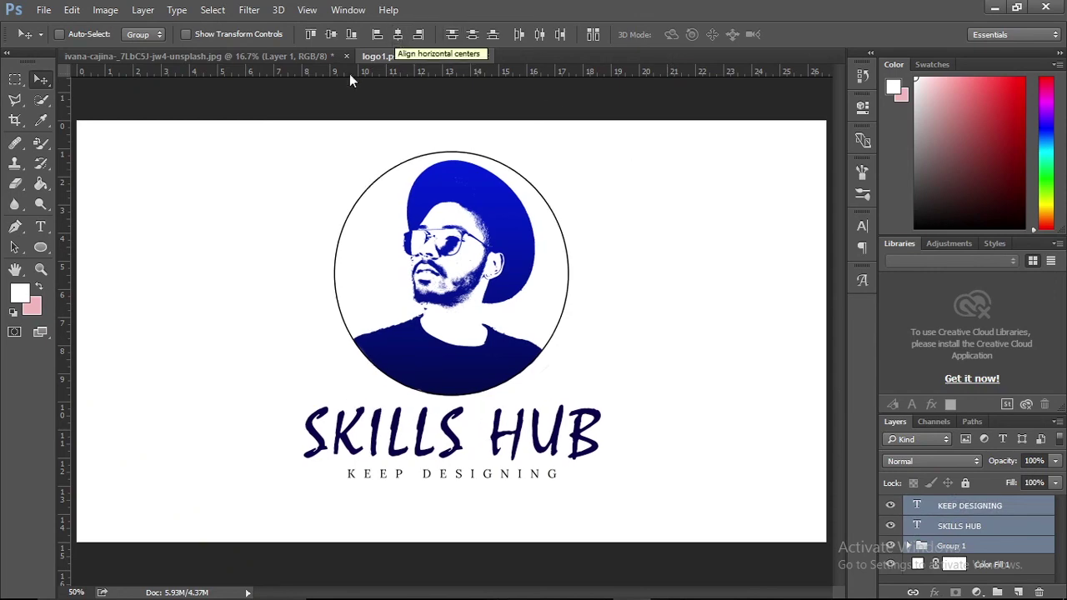